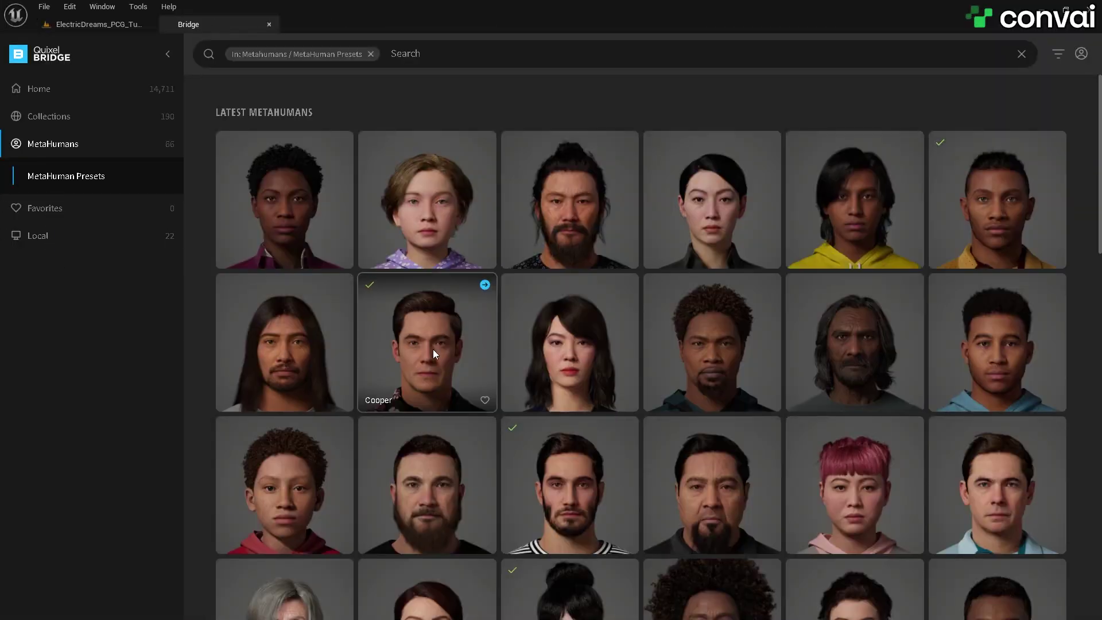
- Find Oskar among the MetaHuman Presets and start downloading his preset
scroll(432, 348, down, 10)
scroll(429, 343, down, 4)
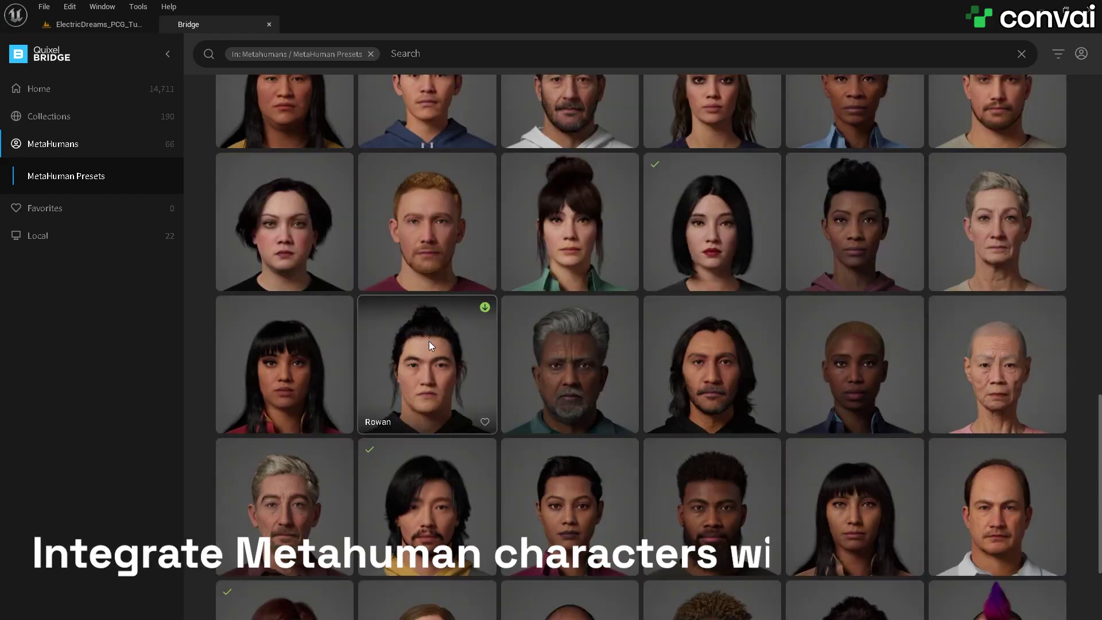
scroll(446, 268, up, 1)
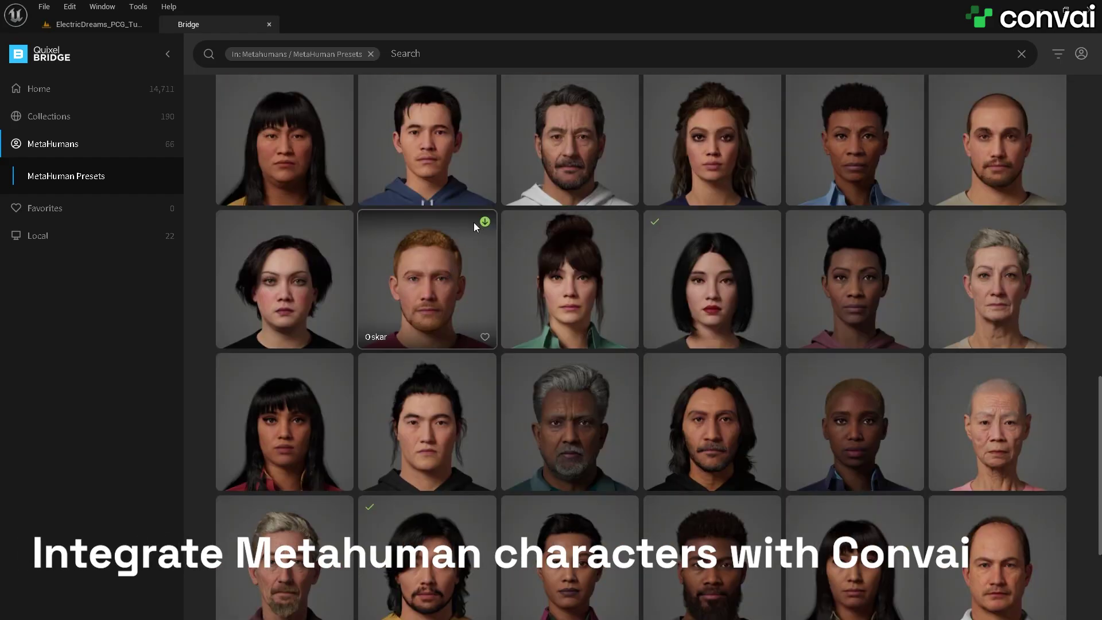
click(486, 222)
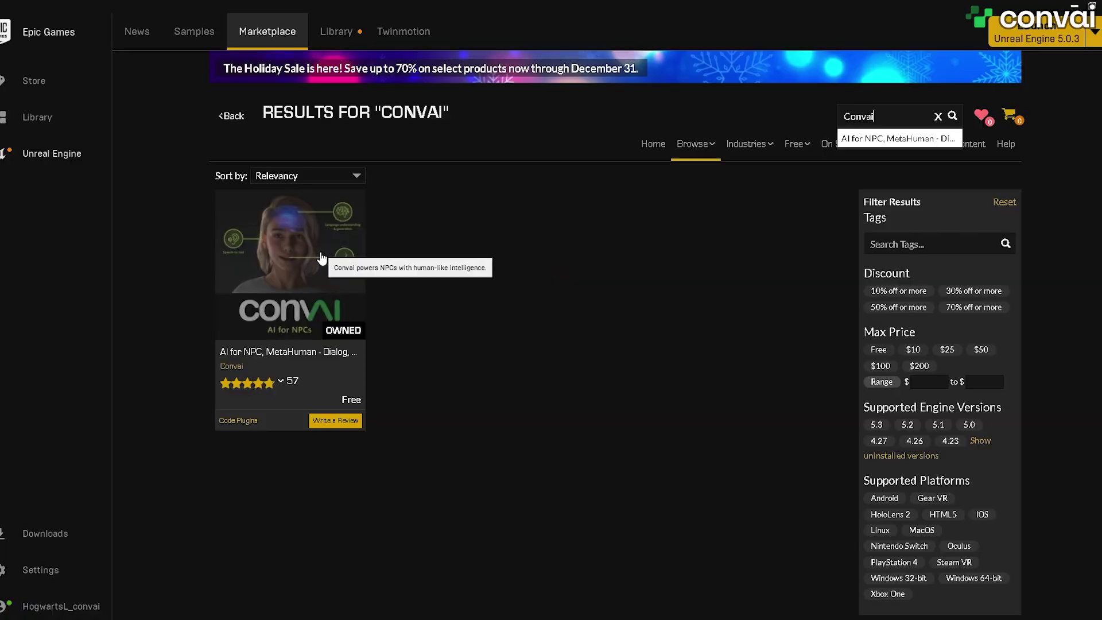
- Open the Convai plugin's Marketplace page and drag BP_Taro from MetaHumans/Taro into the viewport
click(327, 213)
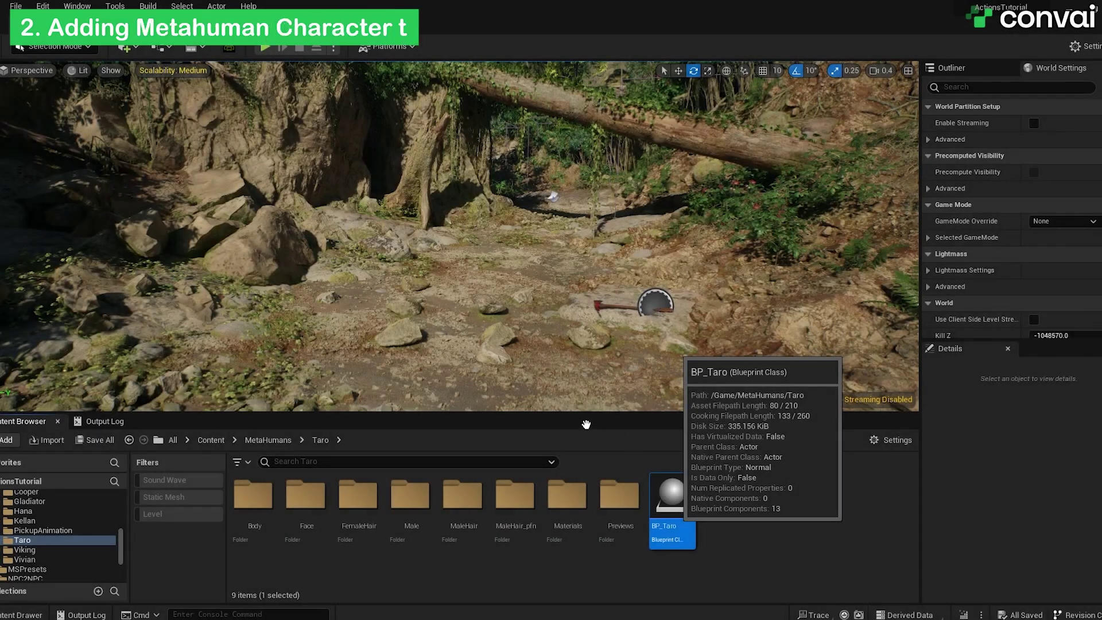
drag(673, 504, 500, 318)
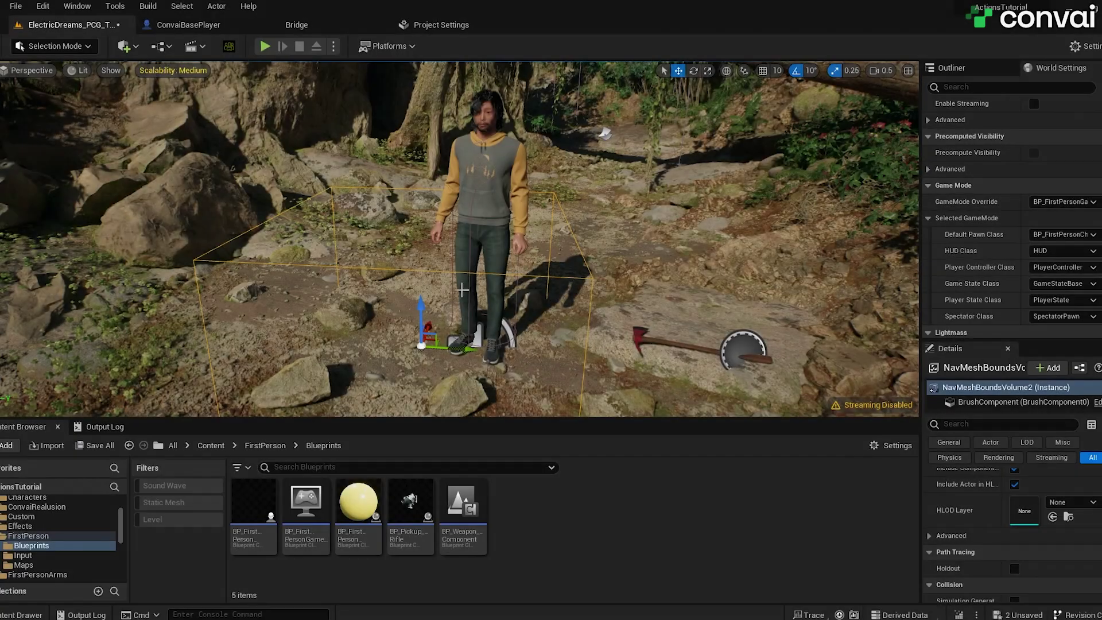
scroll(462, 290, down, 10)
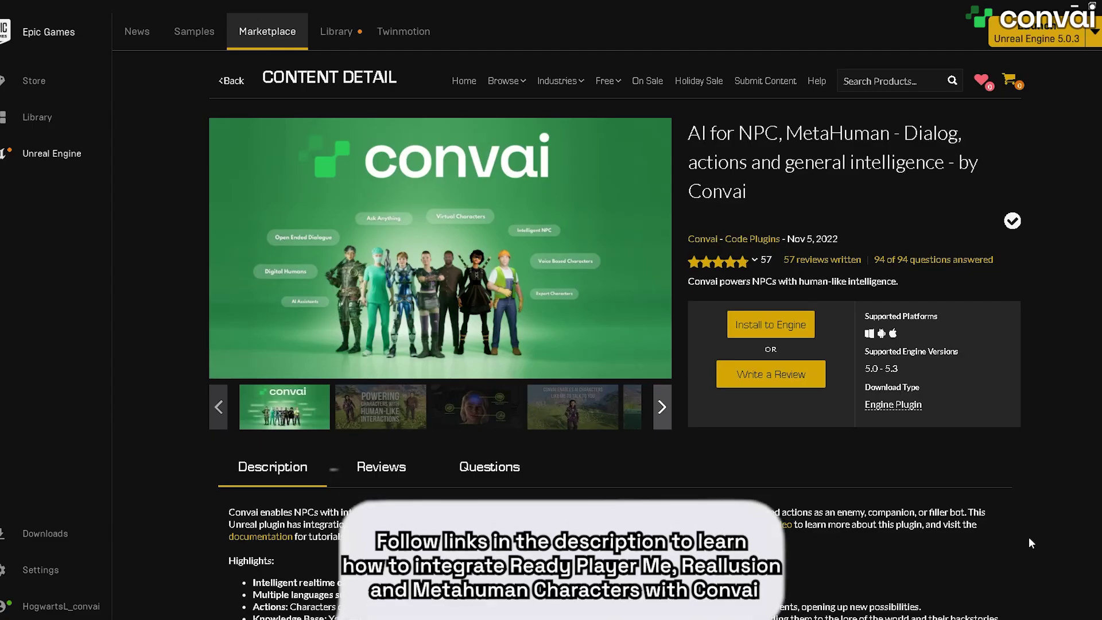
- Search the Marketplace for convai, confirm it's already installed, then open ActionsTutorial.uproject
click(871, 83)
text(conva)
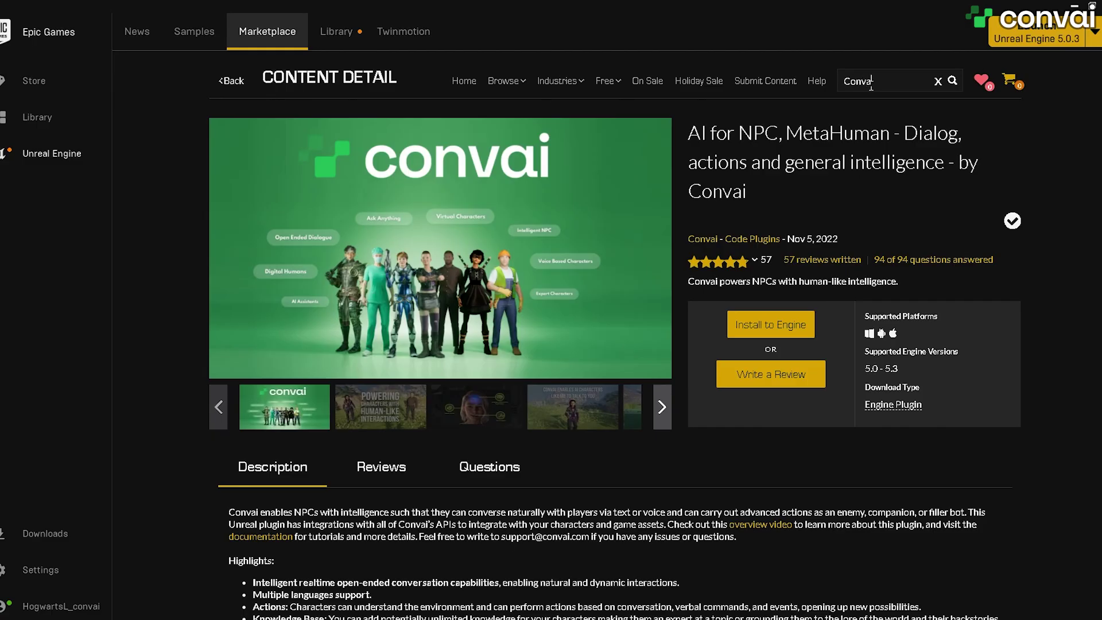
text(i)
key(Return)
click(320, 253)
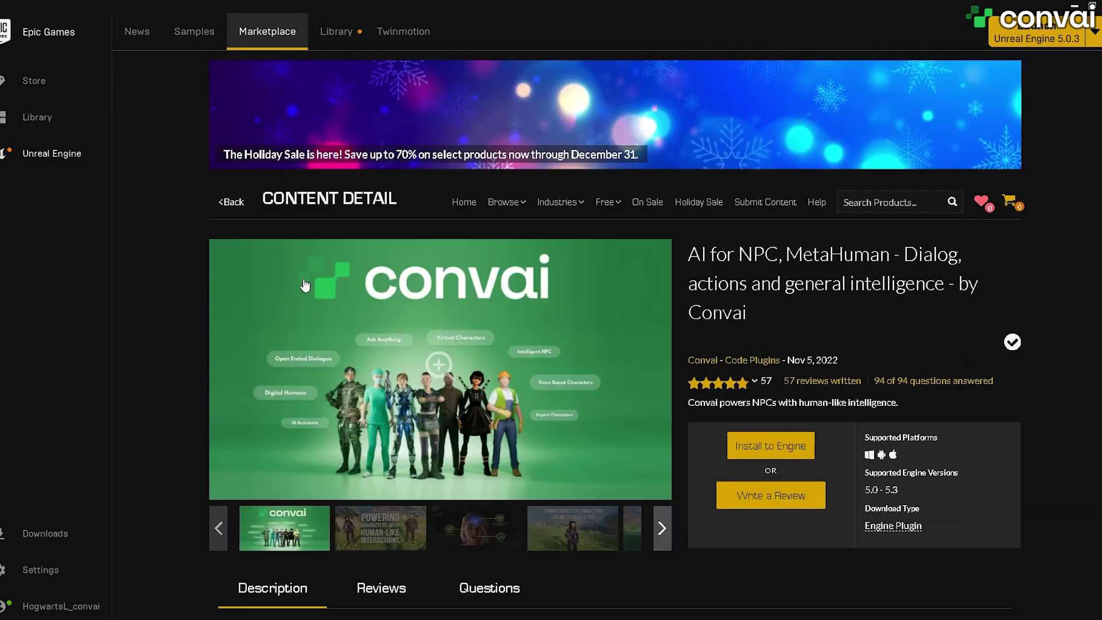
click(773, 454)
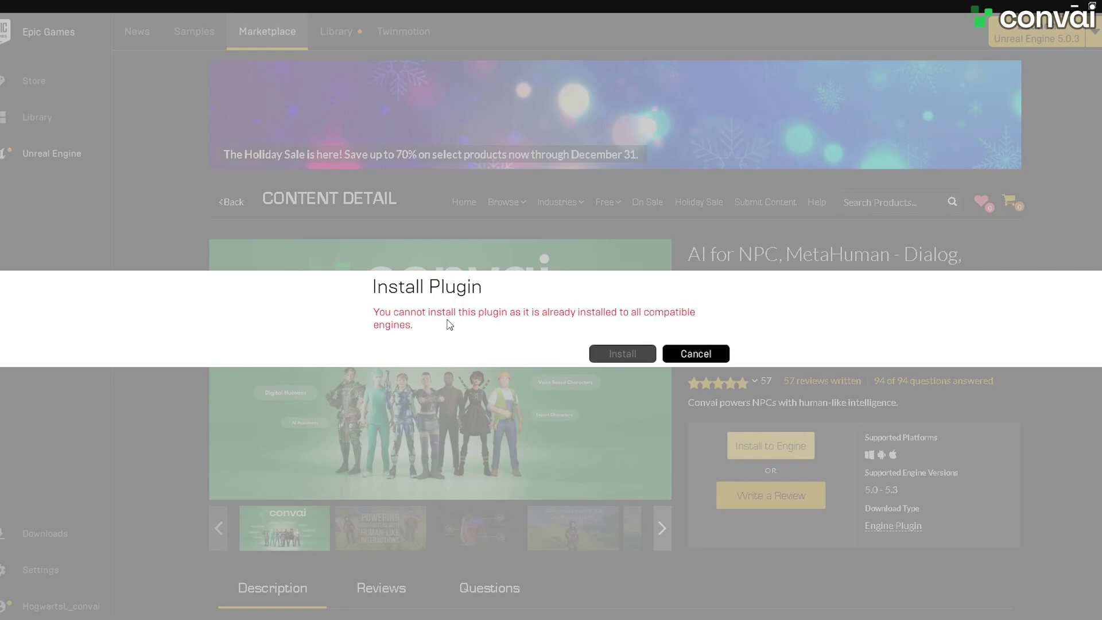
click(696, 353)
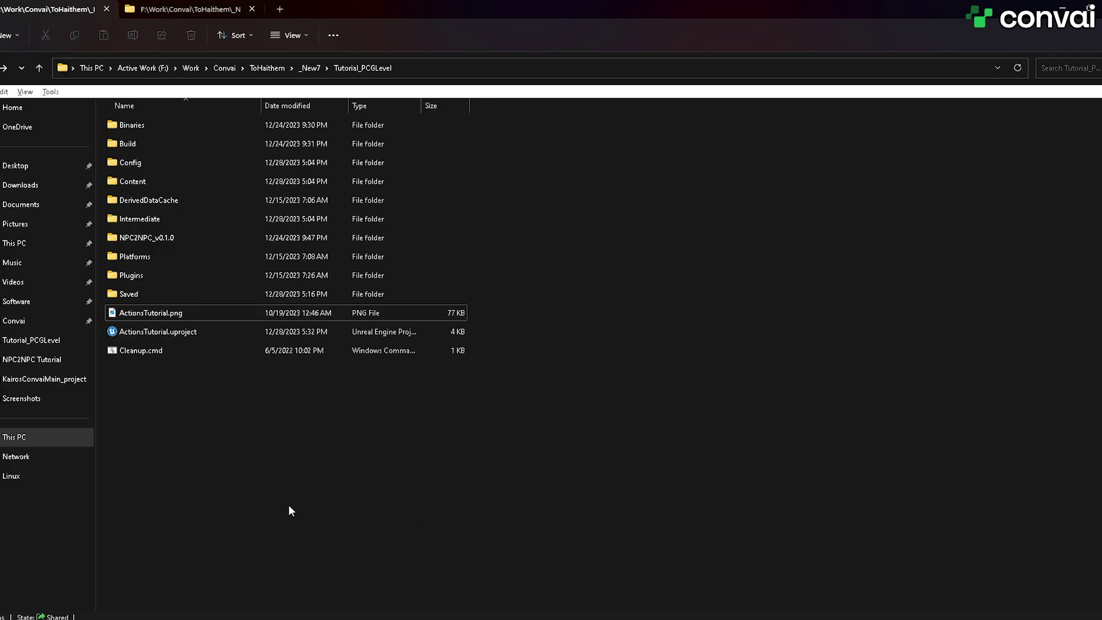
click(178, 332)
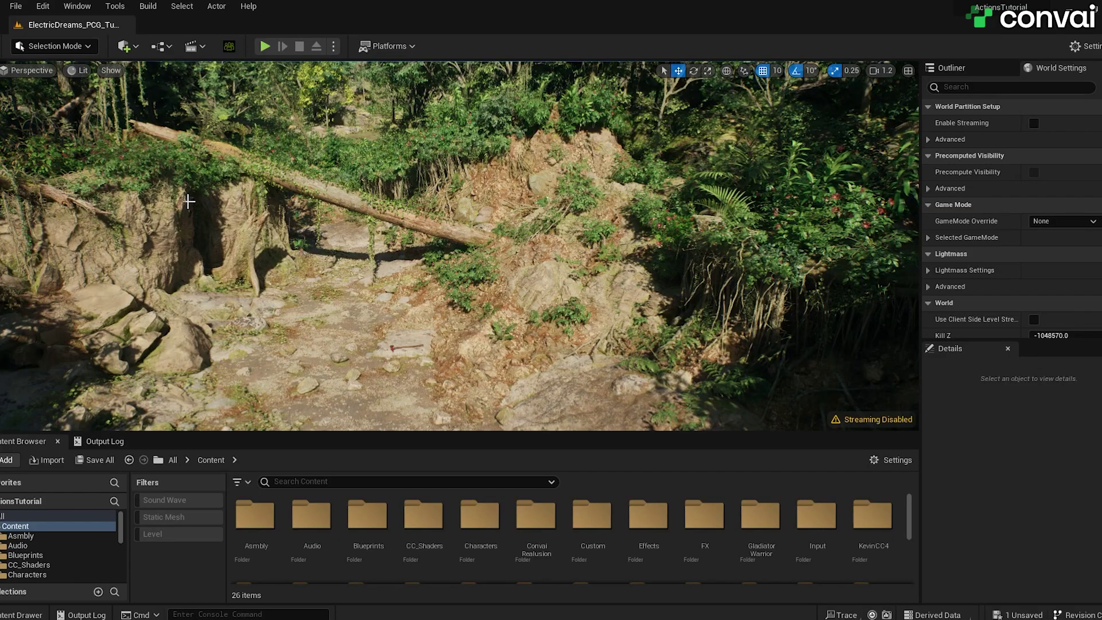
- Enable the Convai plugin under Edit > Plugins and restart the editor, saving selected content
click(44, 8)
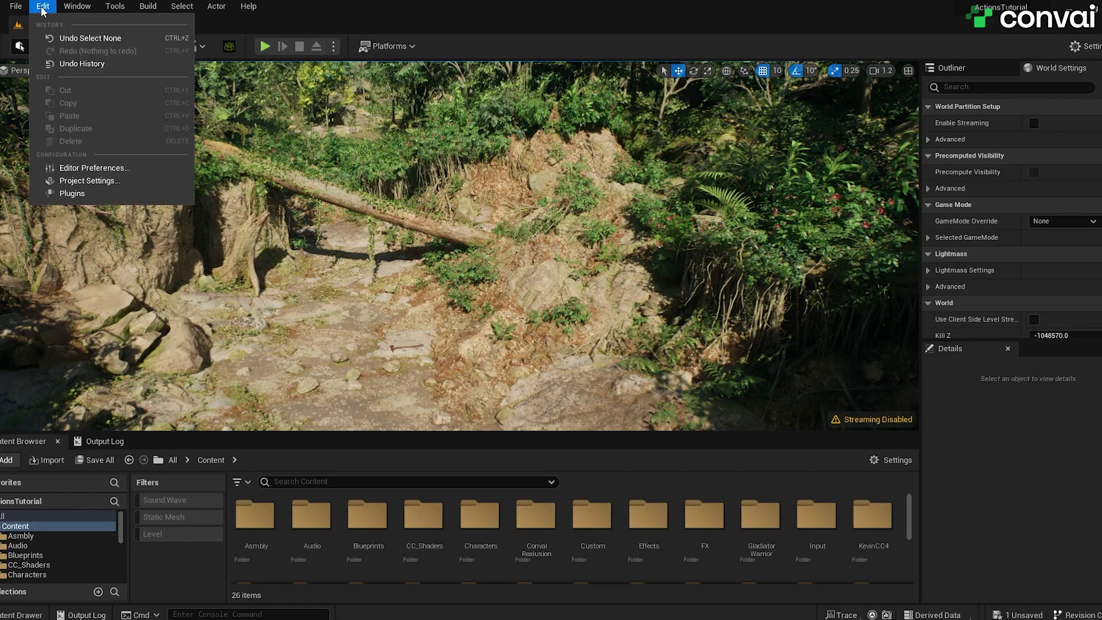
click(78, 194)
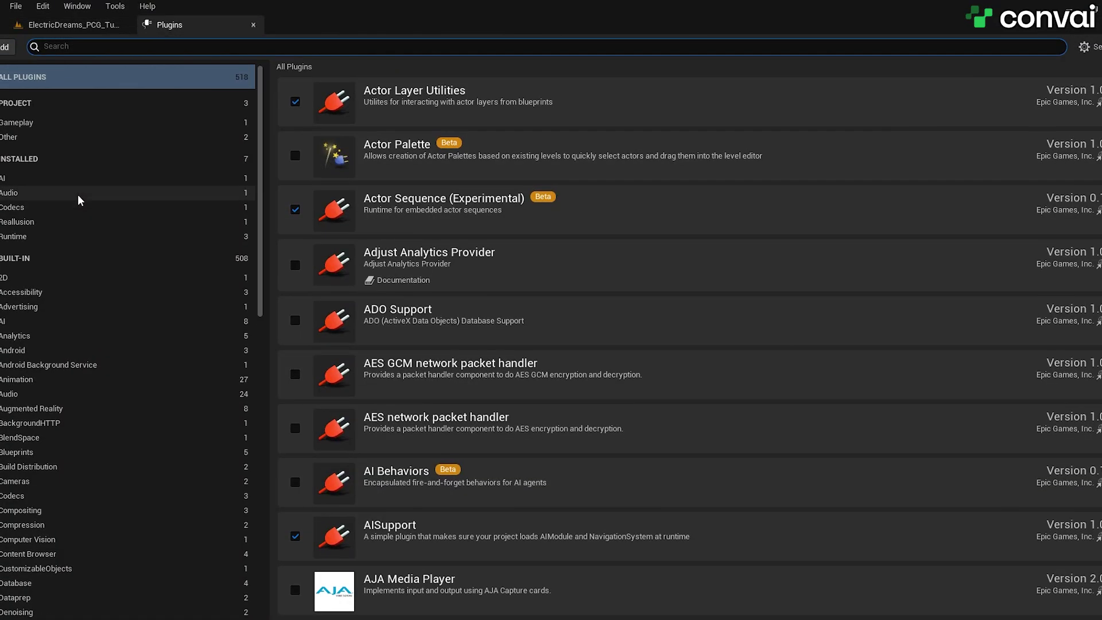
text(convai)
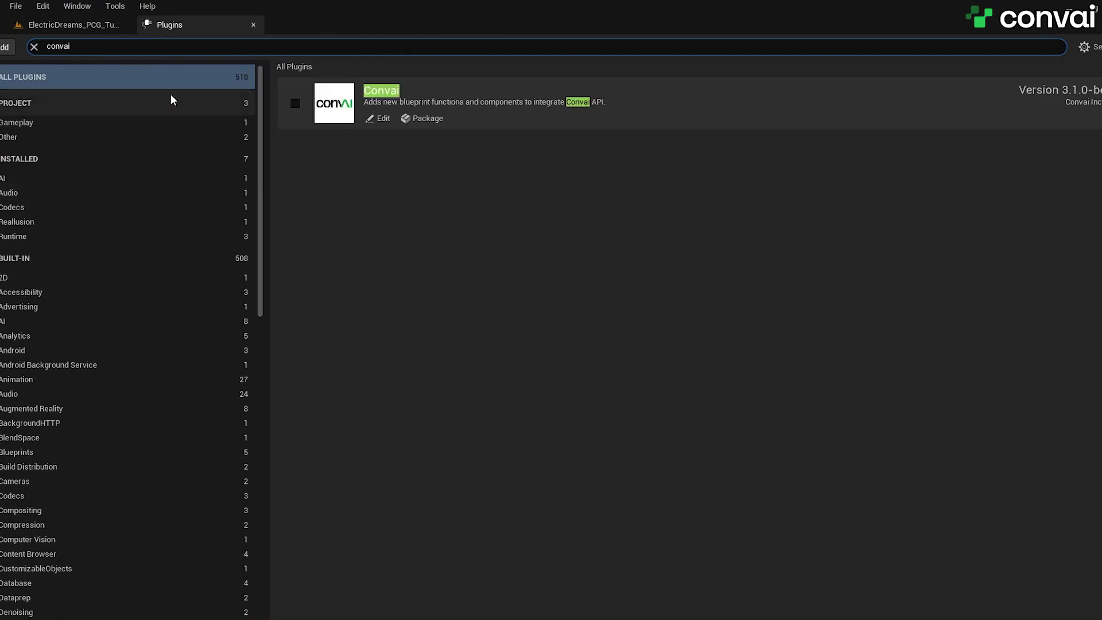
click(295, 103)
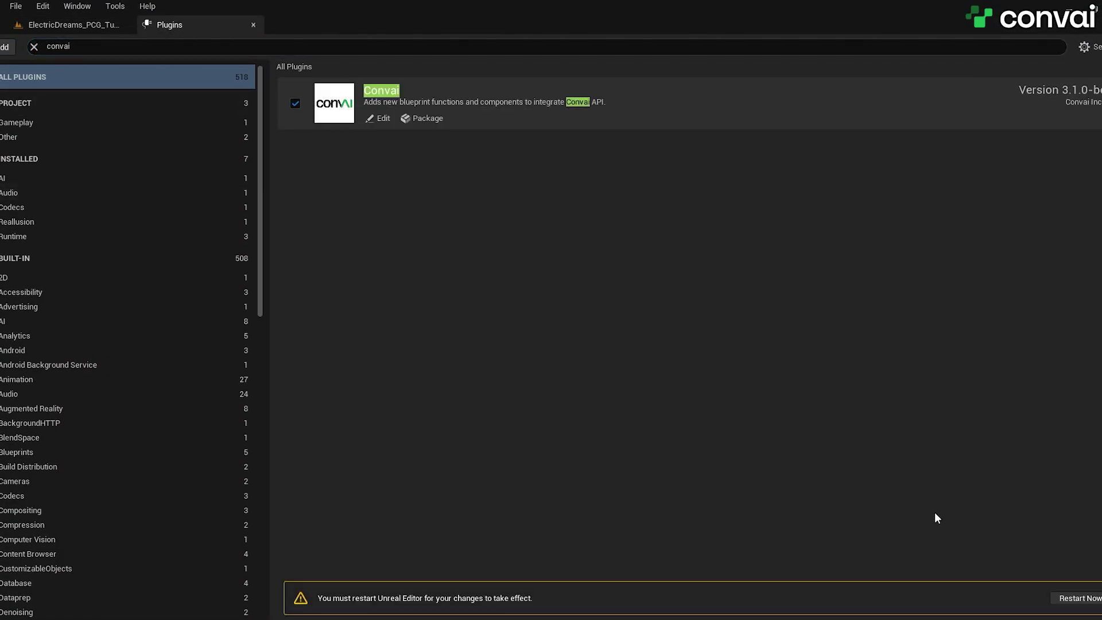
click(1085, 600)
click(591, 455)
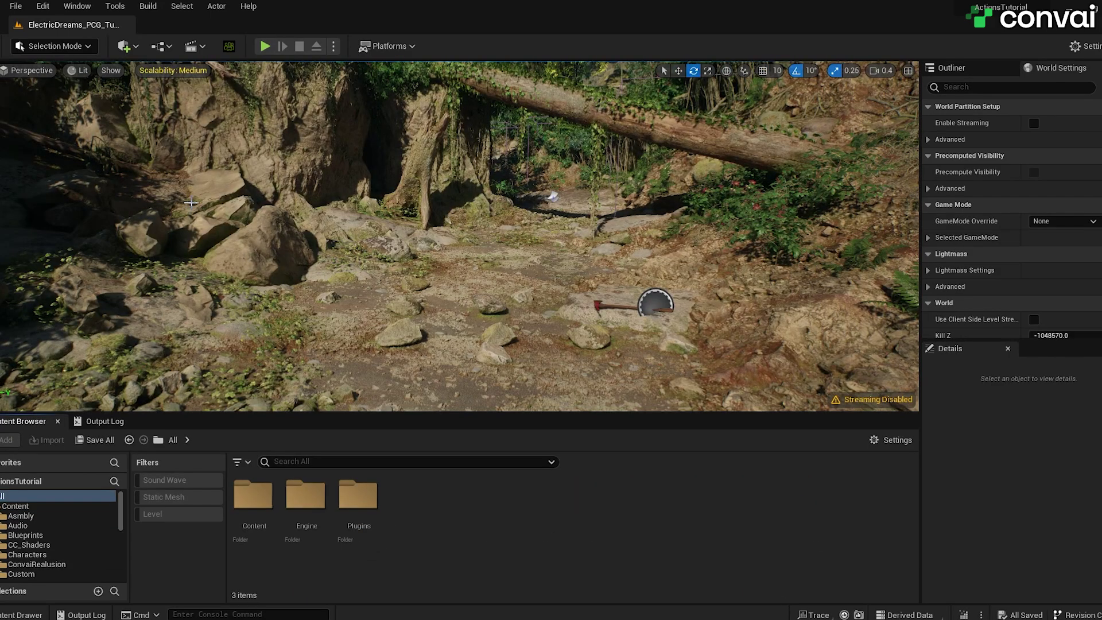
- Open Quixel Bridge in the editor and add the Taro MetaHuman preset to the project
click(74, 12)
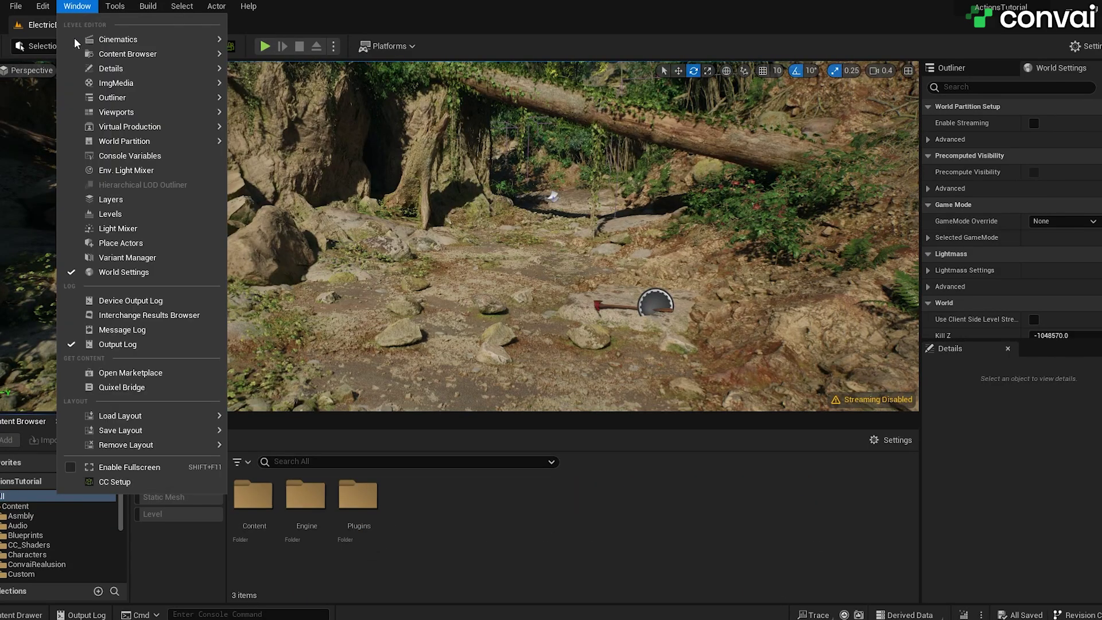
click(98, 387)
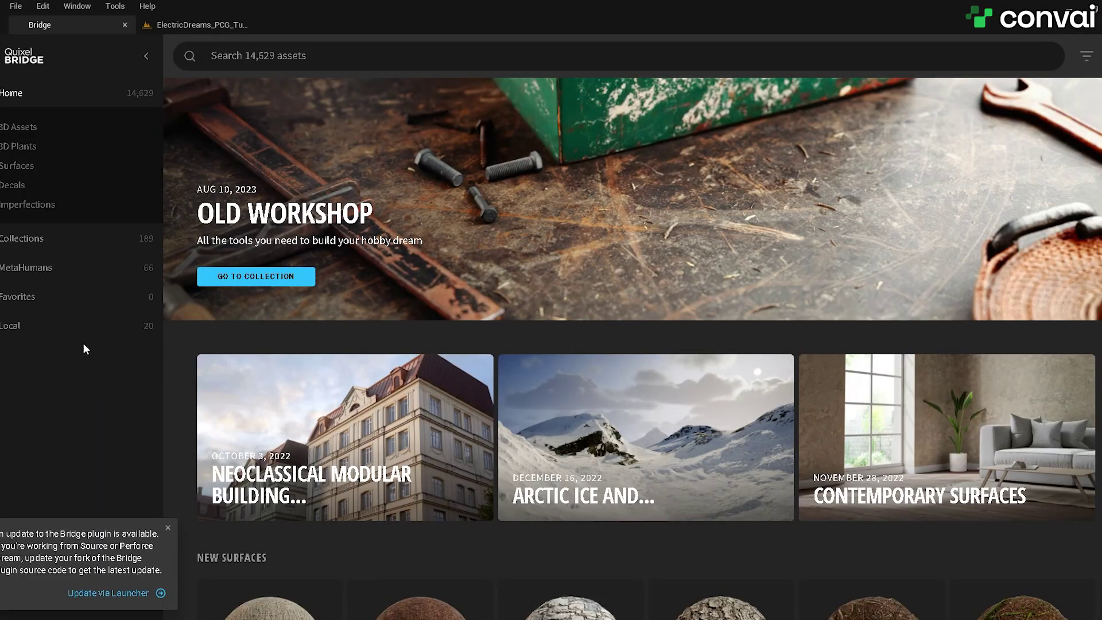
click(38, 270)
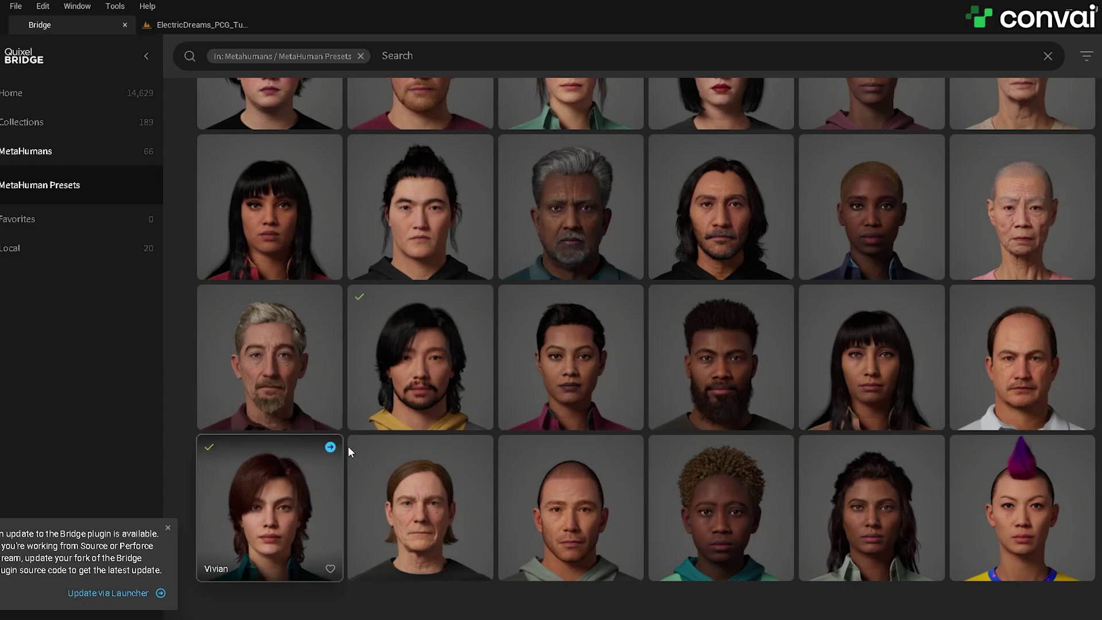
click(465, 309)
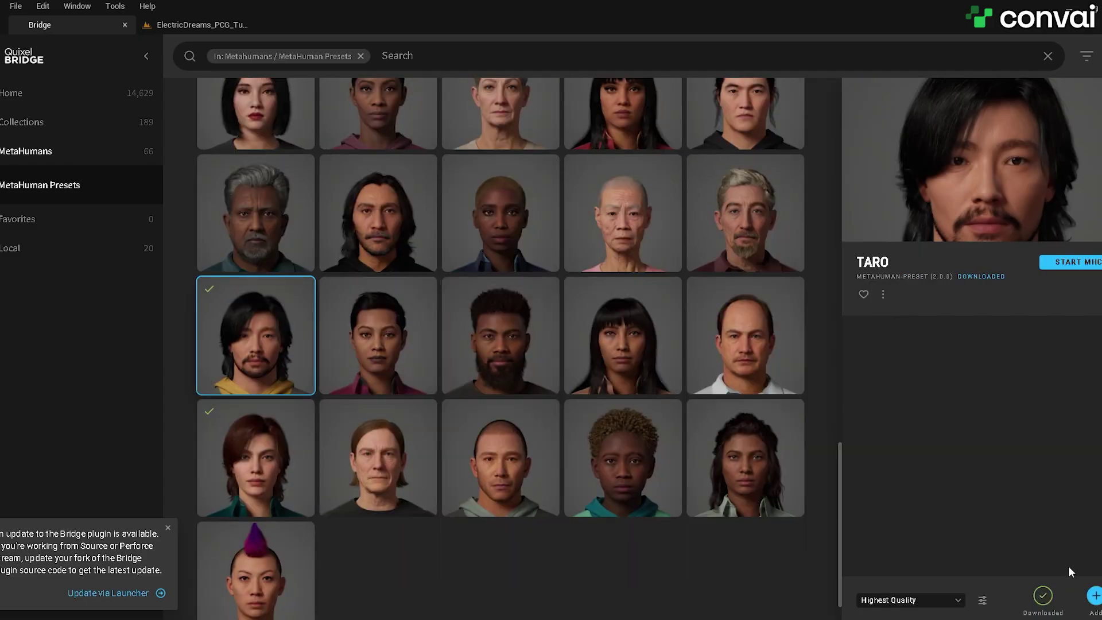
click(1094, 597)
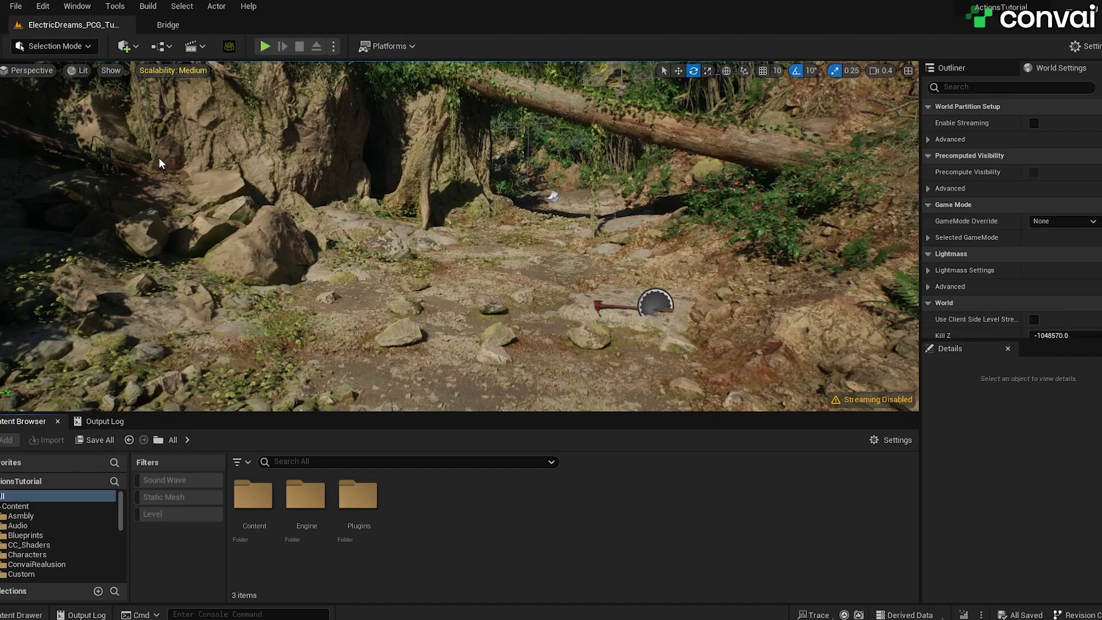
- From Content > MetaHumans > Taro, drag BP_Taro onto the forest path and focus on it
scroll(46, 517, down, 10)
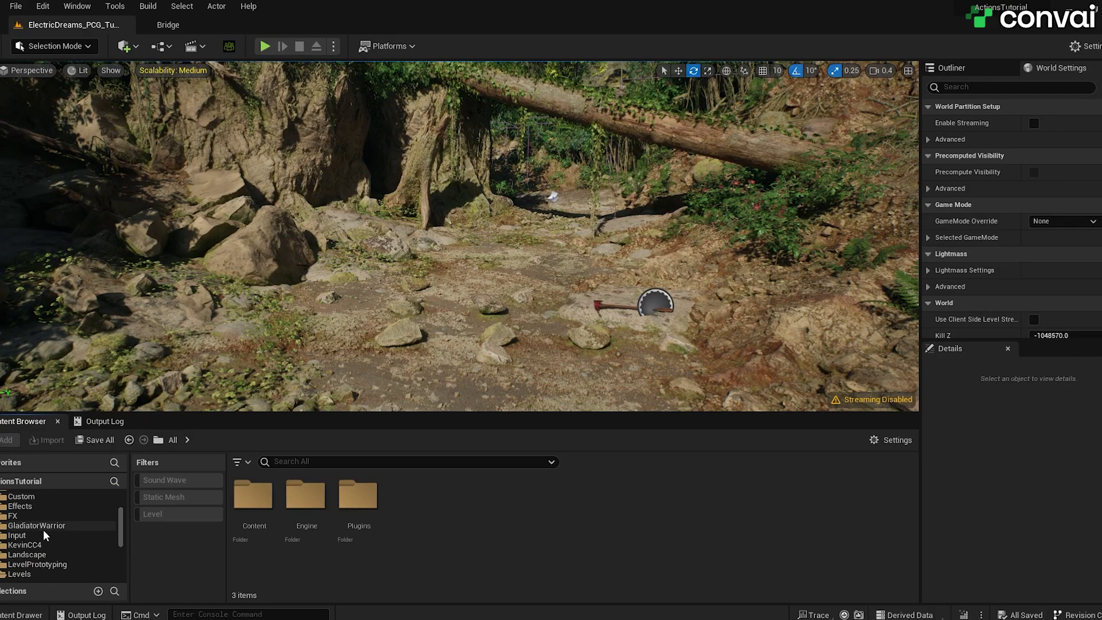
click(47, 525)
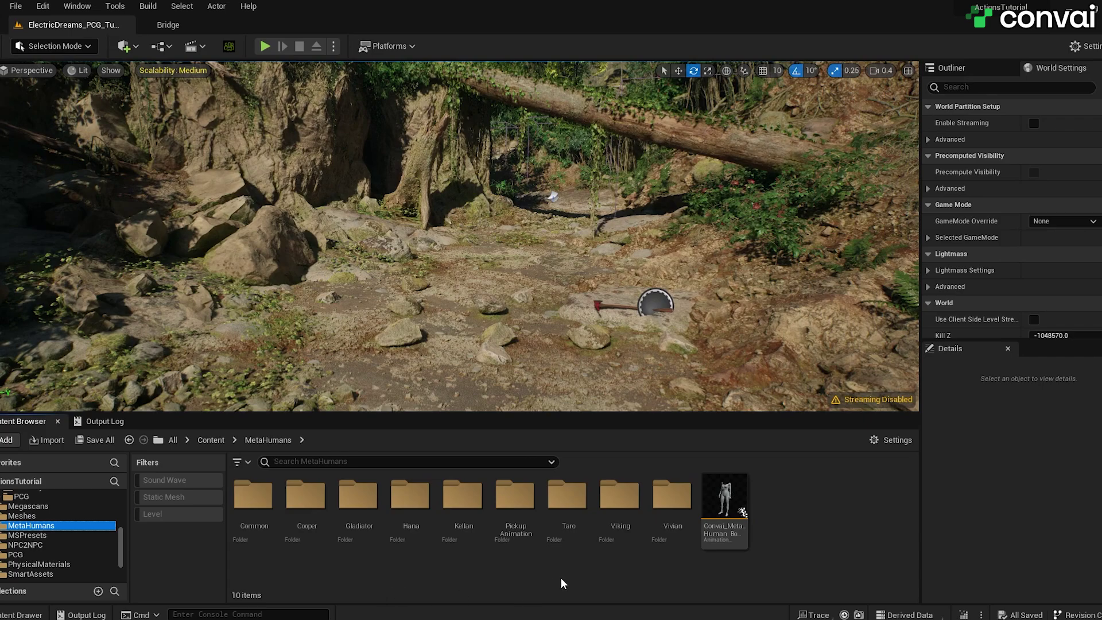
click(566, 531)
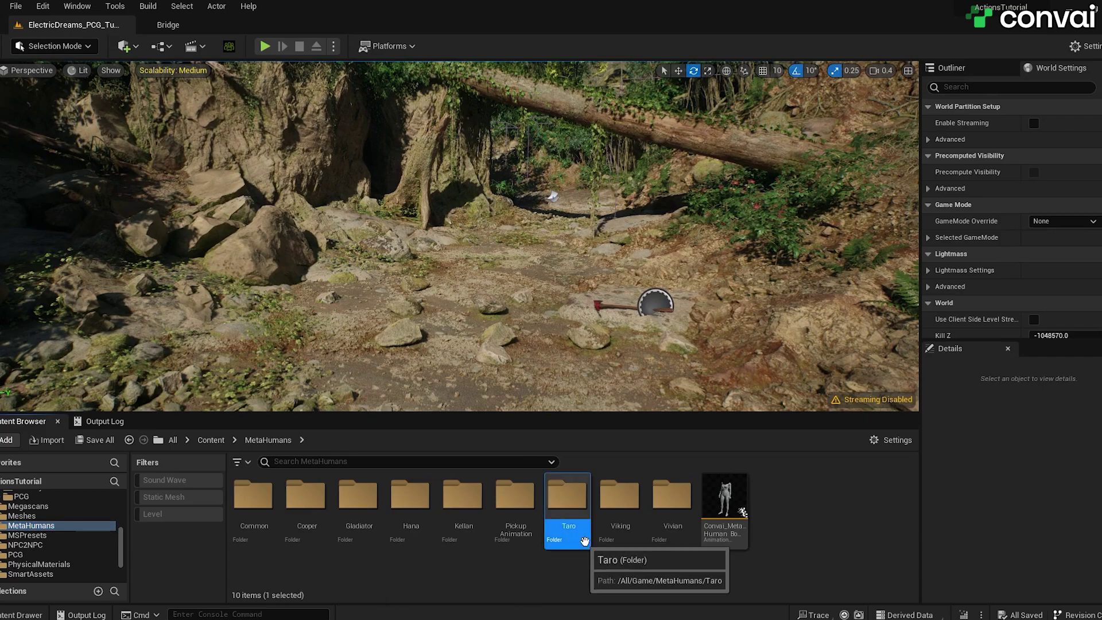
double_click(575, 501)
click(670, 500)
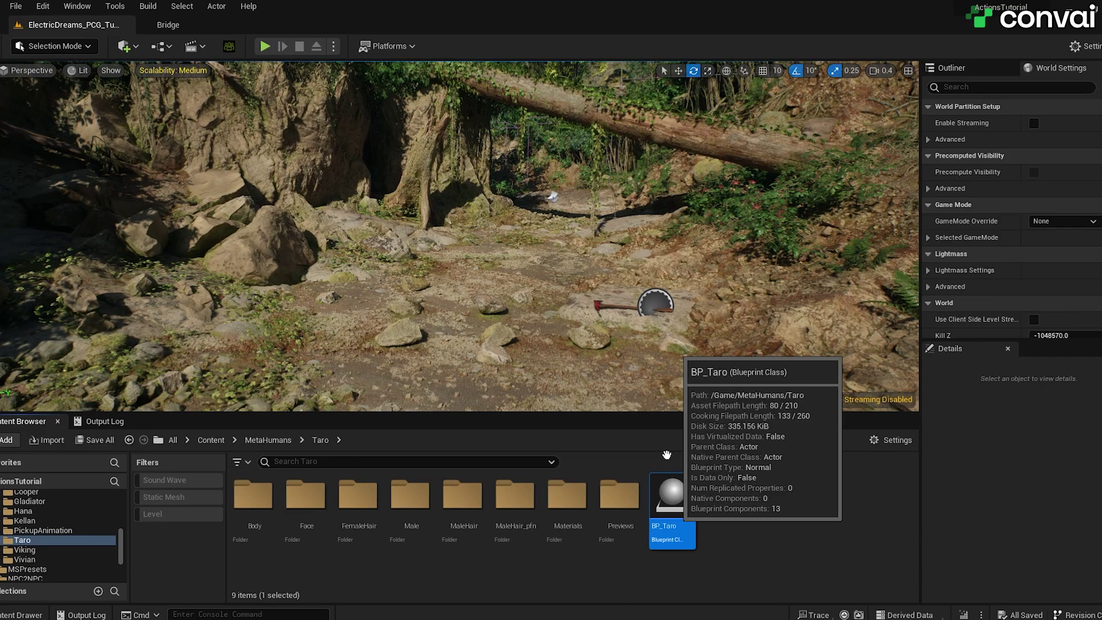
drag(528, 372, 503, 321)
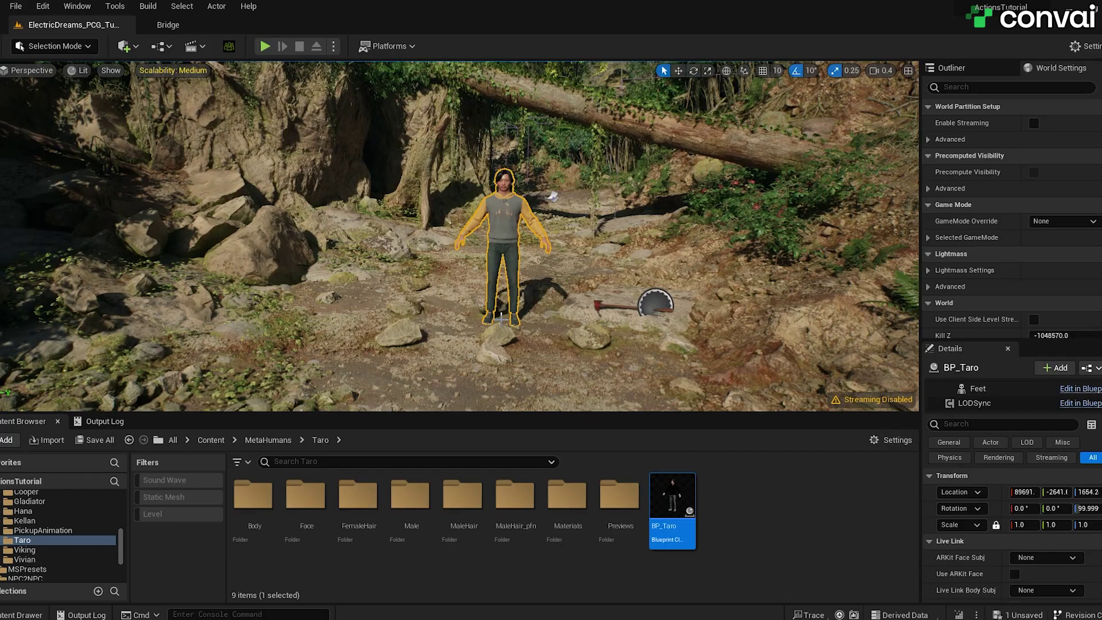
key(f)
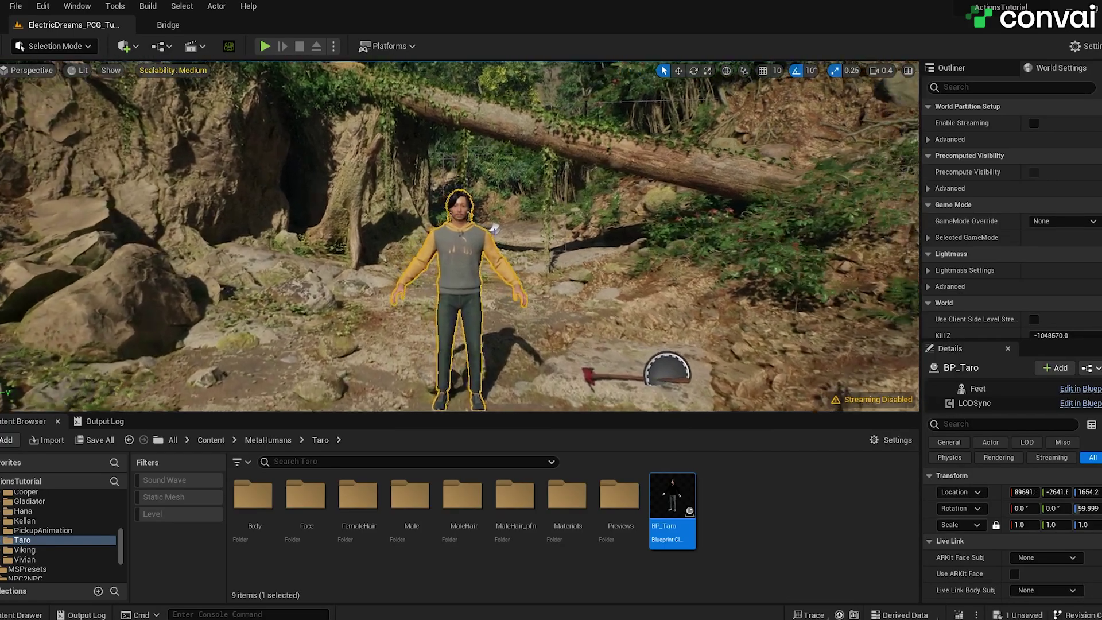
click(784, 539)
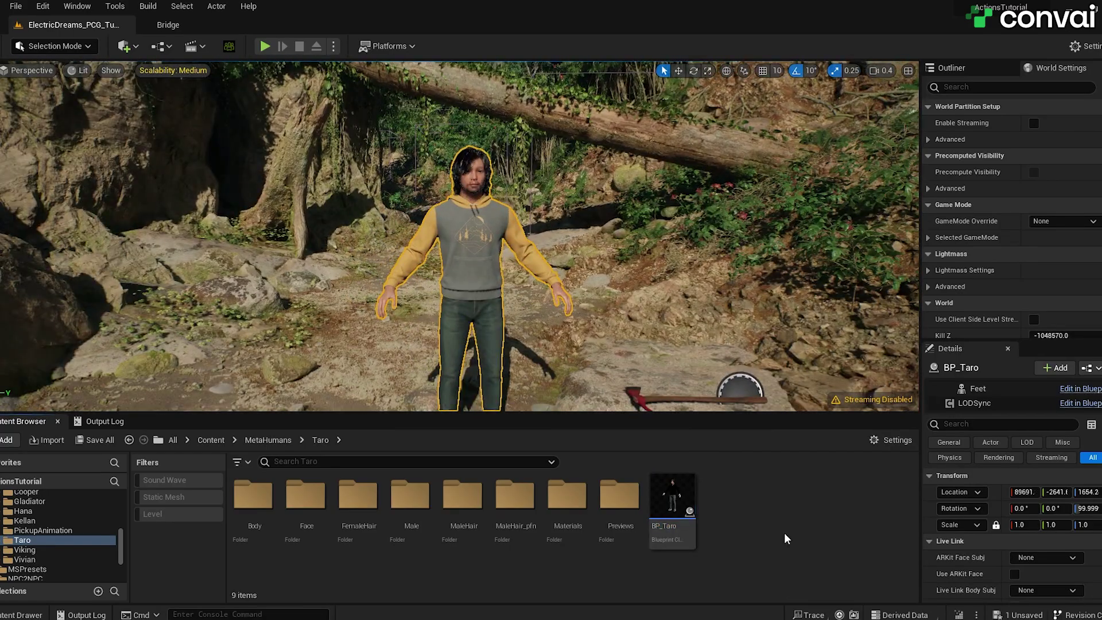
click(680, 496)
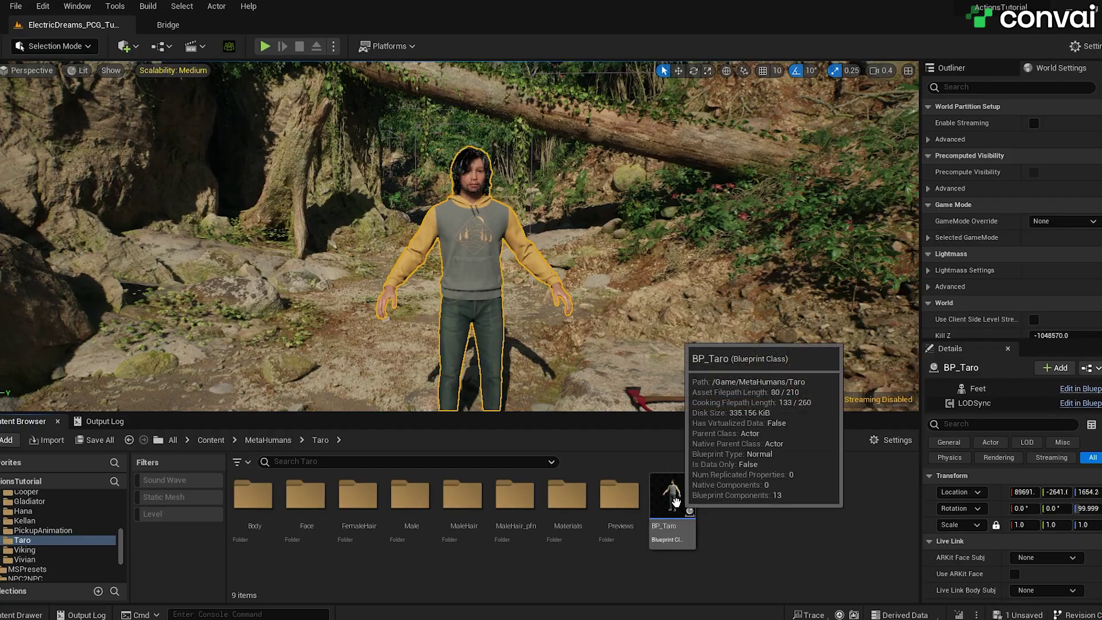
- Open BP_Taro and set the Body component's Anim Class to Convai_MetaHuman_BodyAnim
double_click(680, 496)
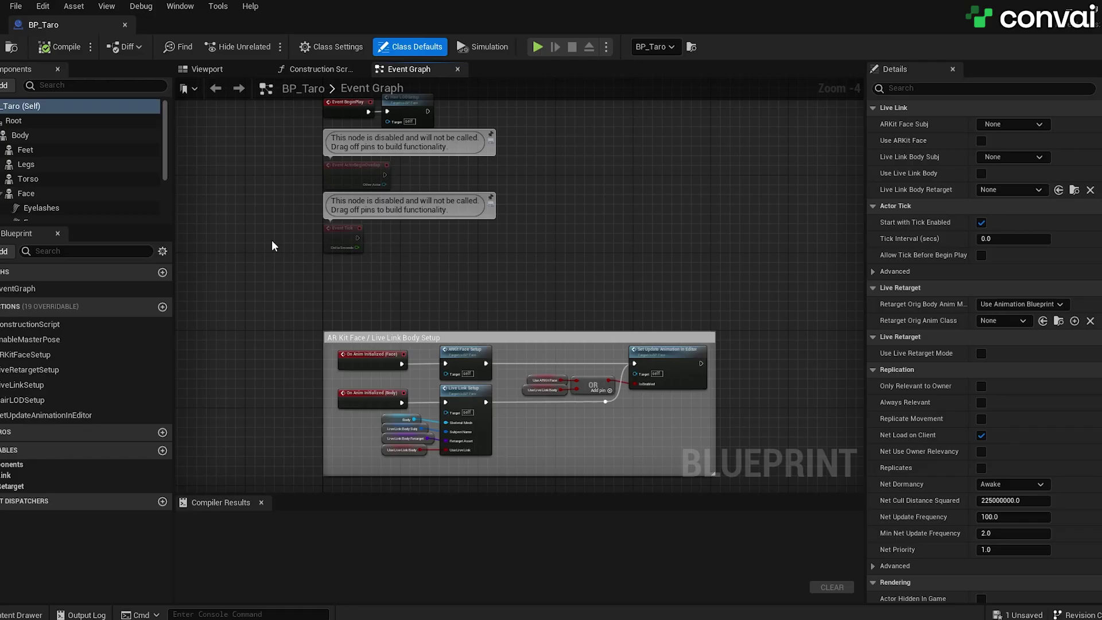
click(210, 69)
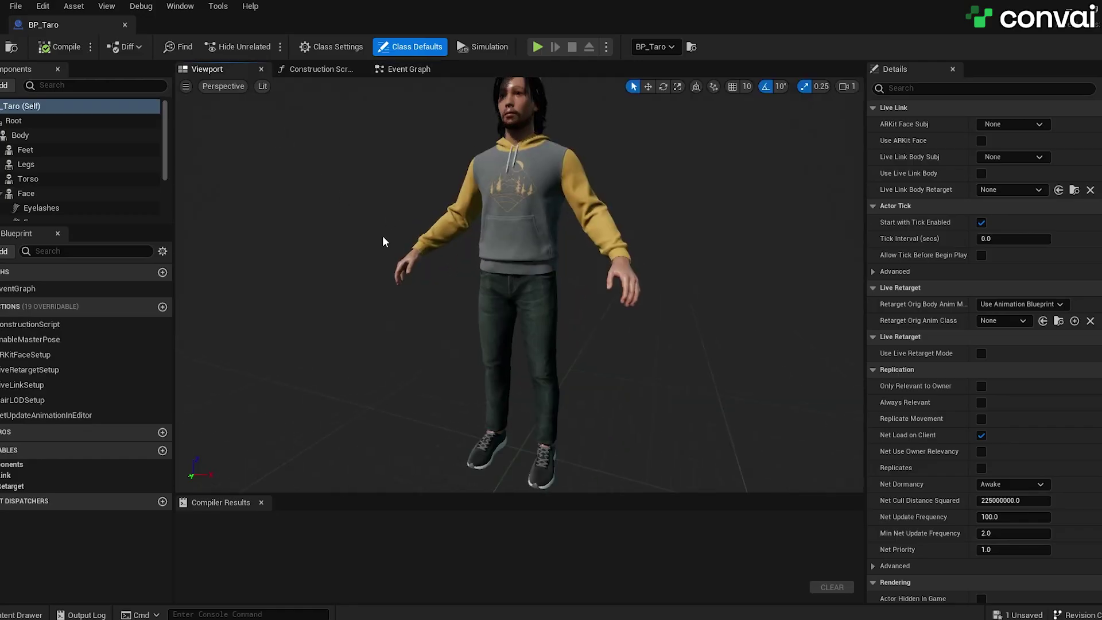
click(20, 135)
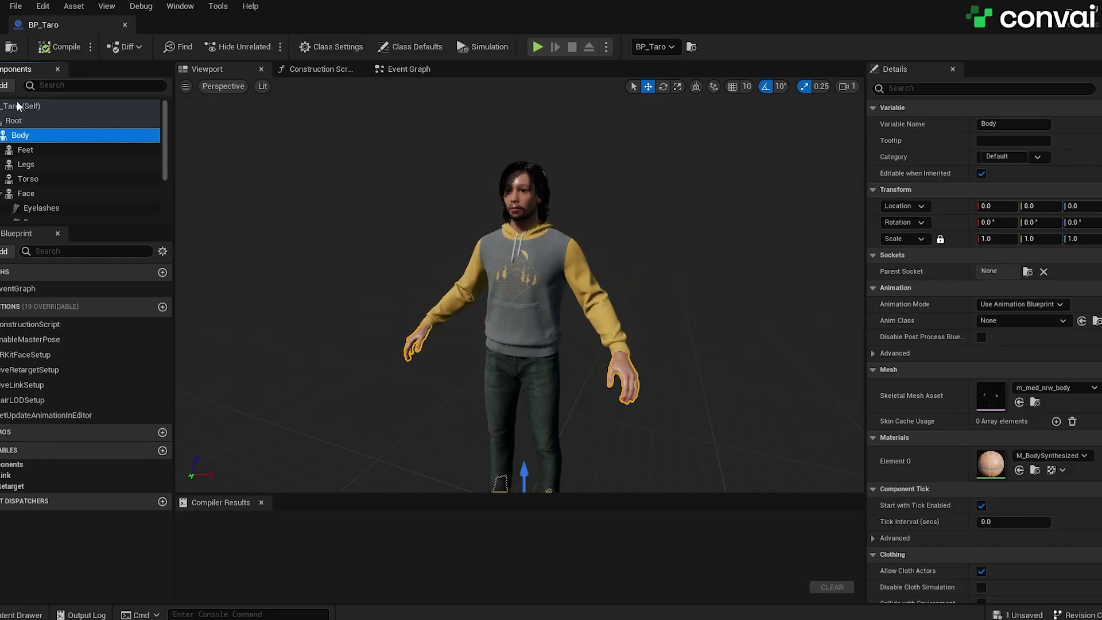
click(1032, 322)
click(1032, 321)
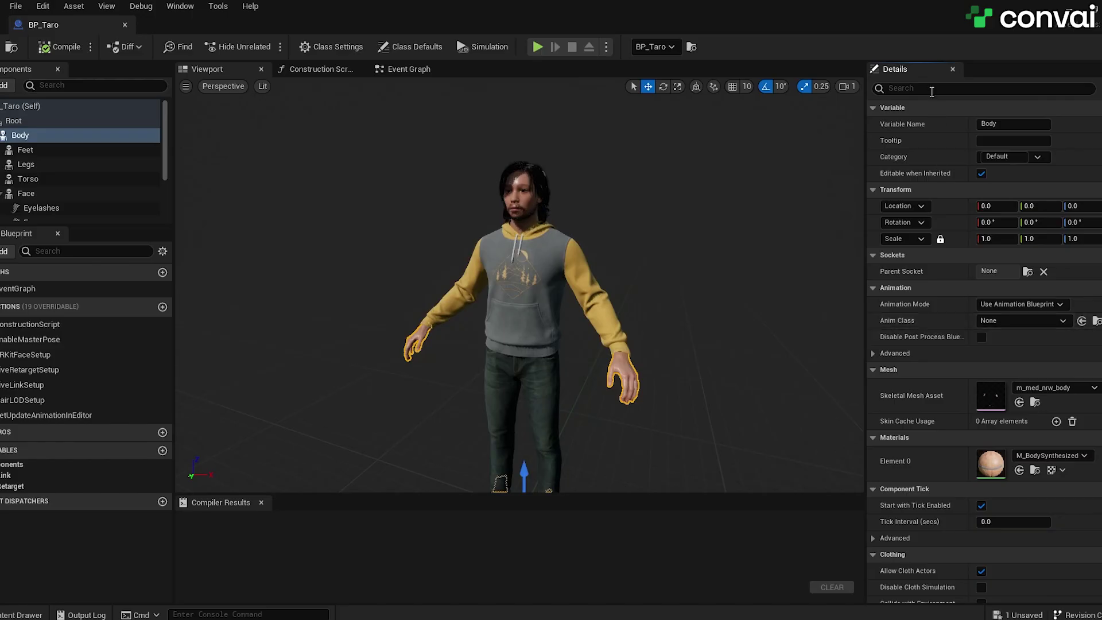
click(1010, 321)
text(convai)
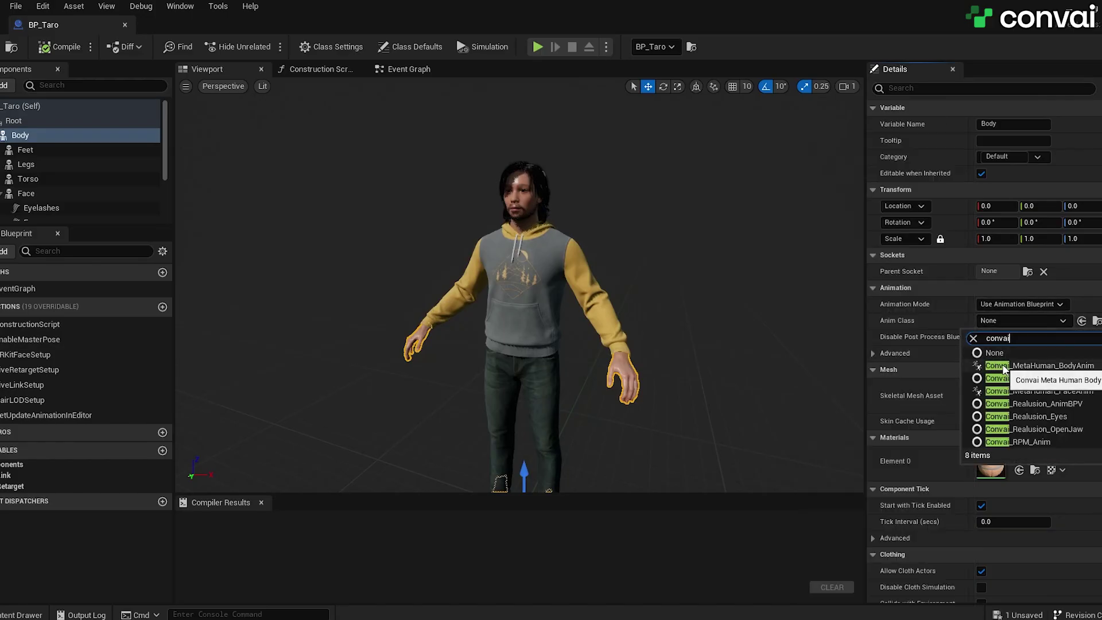
click(1052, 367)
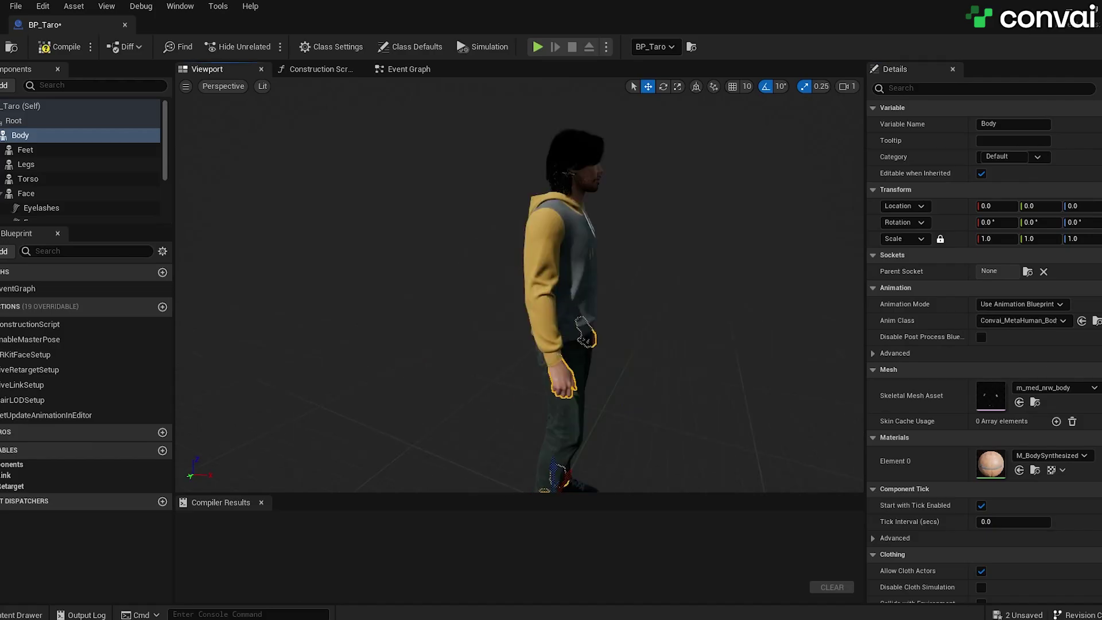
scroll(378, 278, up, 5)
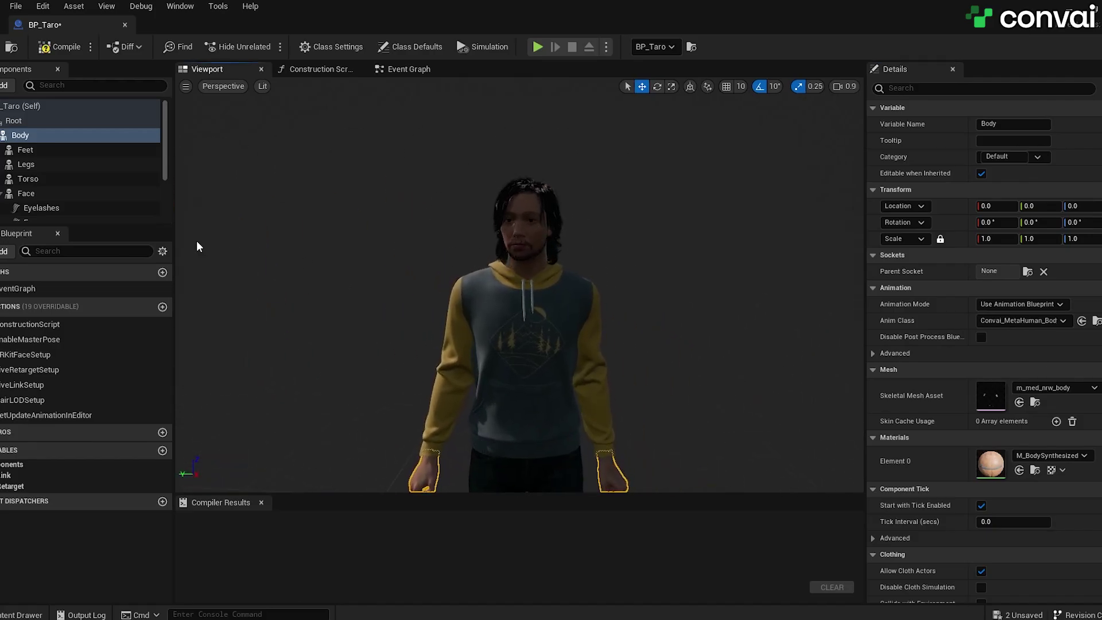
- Set the Face component's Anim Class to Convai_MetaHuman_FaceAnim, replacing Face_AnimBP_C
click(25, 194)
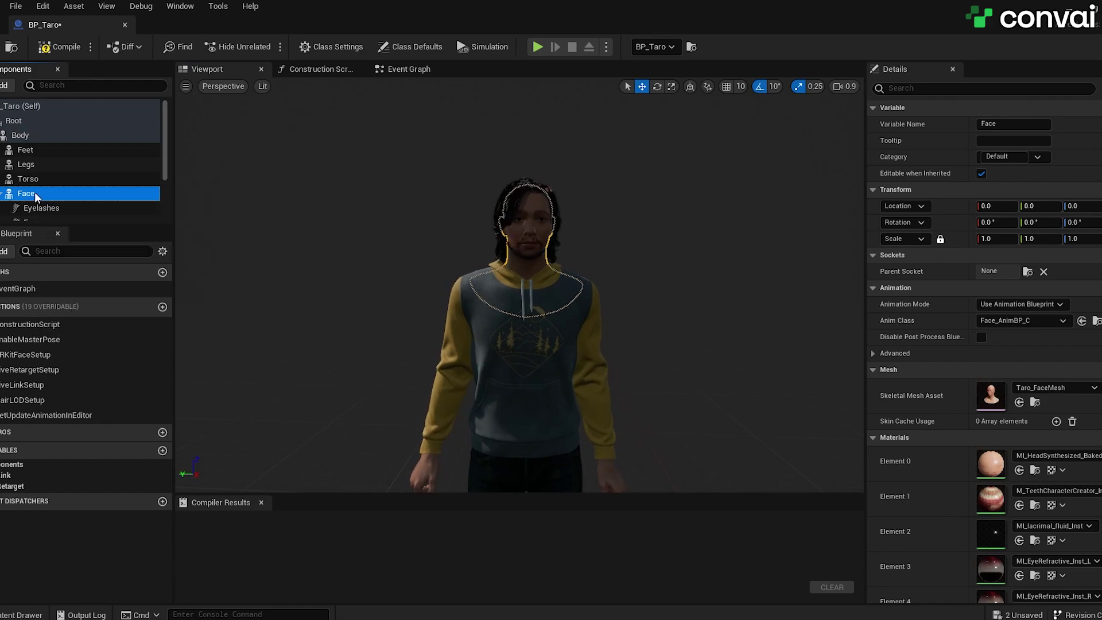
click(1006, 319)
text(convai)
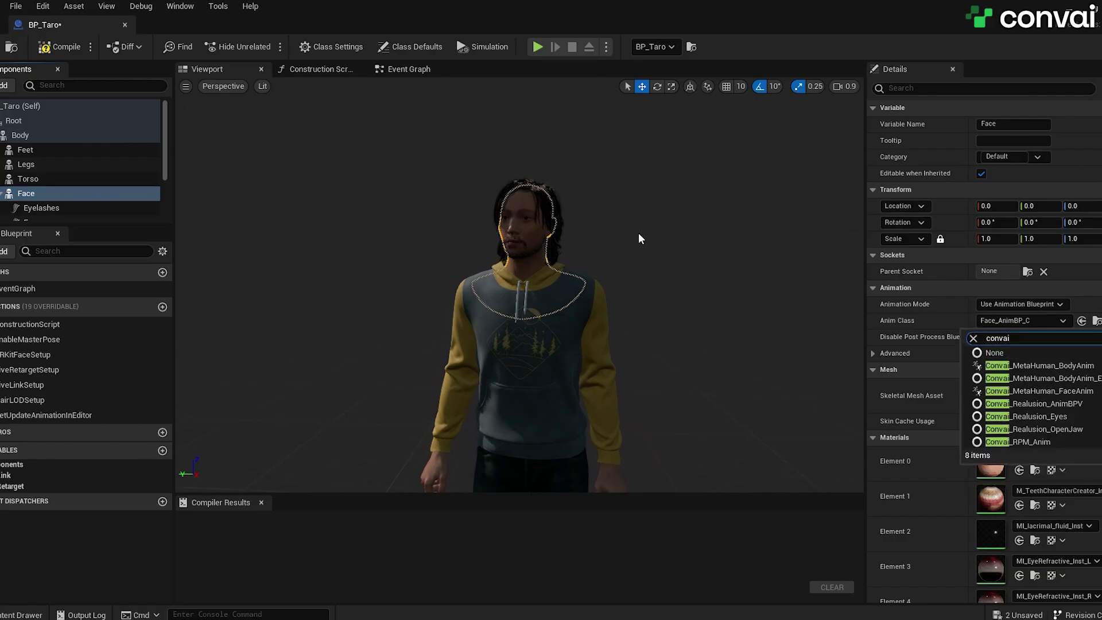
click(1071, 392)
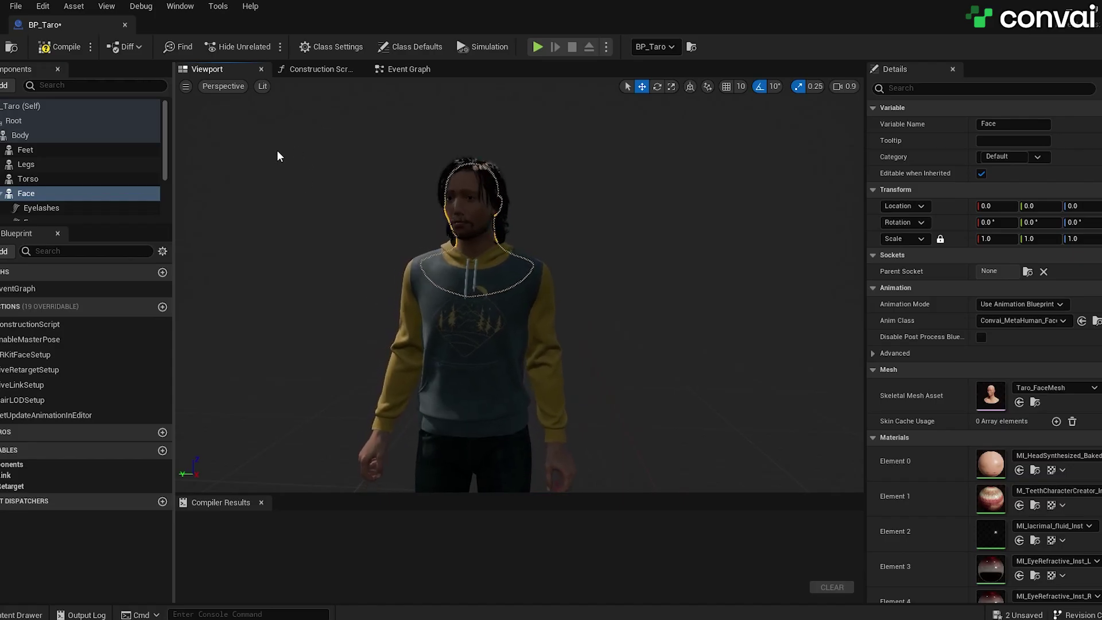
- In Class Settings, change BP_Taro's Parent Class to ConvaiBaseCharacter
click(328, 47)
click(1010, 125)
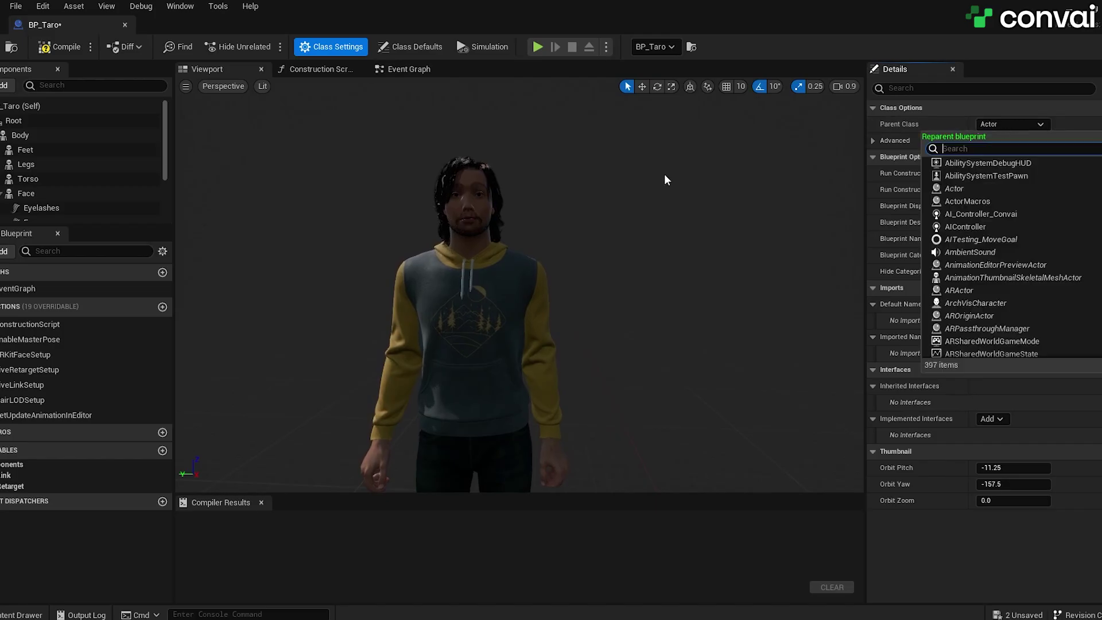
text(convai)
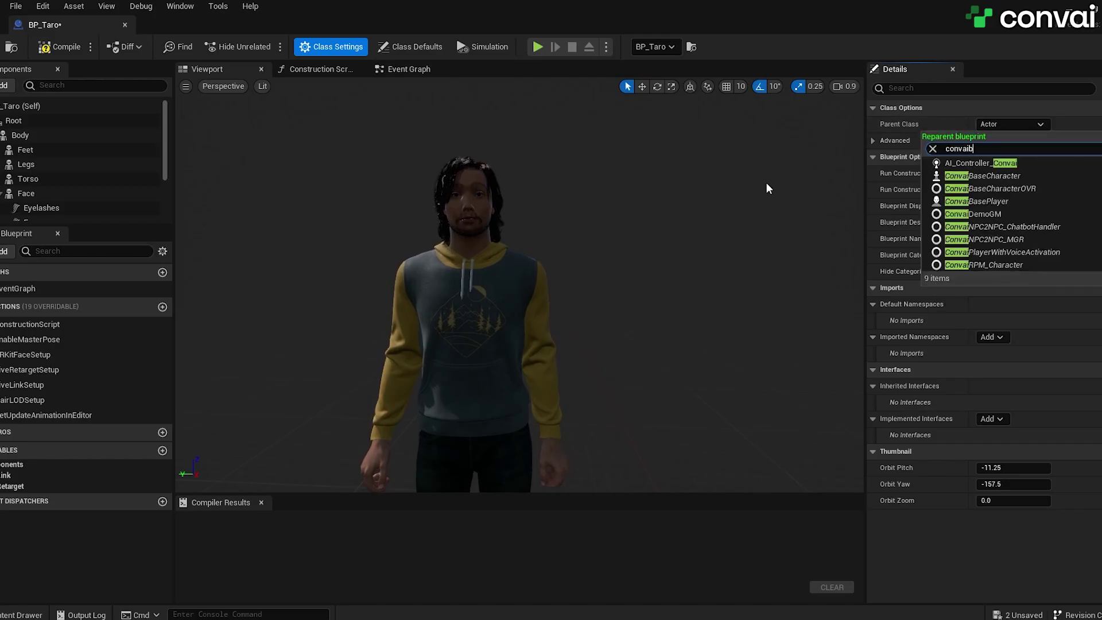
text(b)
click(1013, 164)
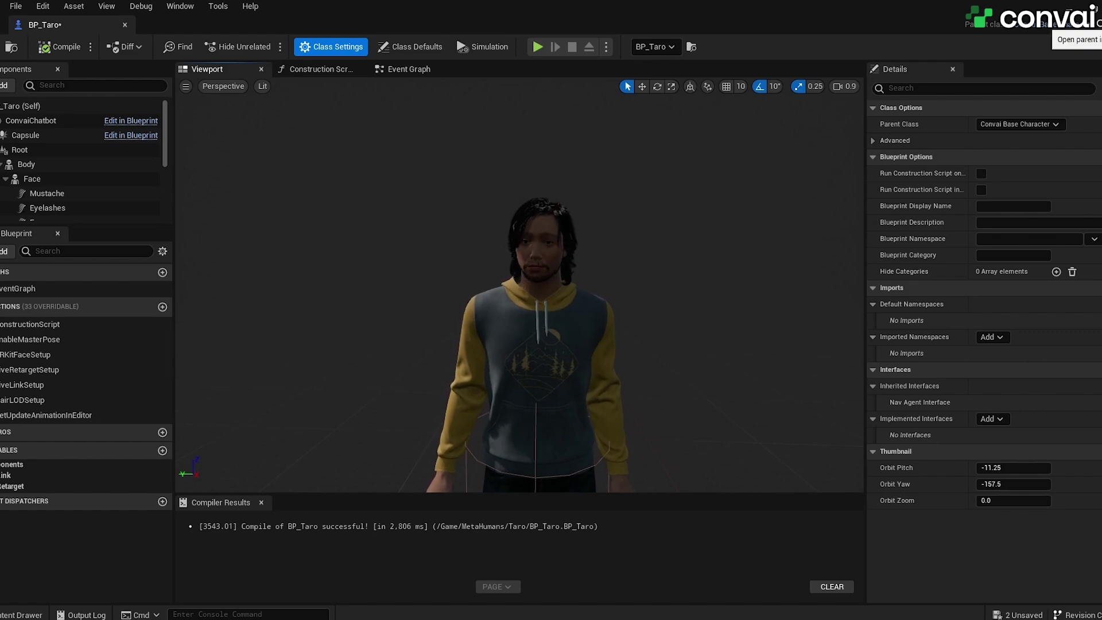
- Review the ConvaiBaseCharacter parent's Event Graph, then return to the BP_Taro blueprint
click(1057, 24)
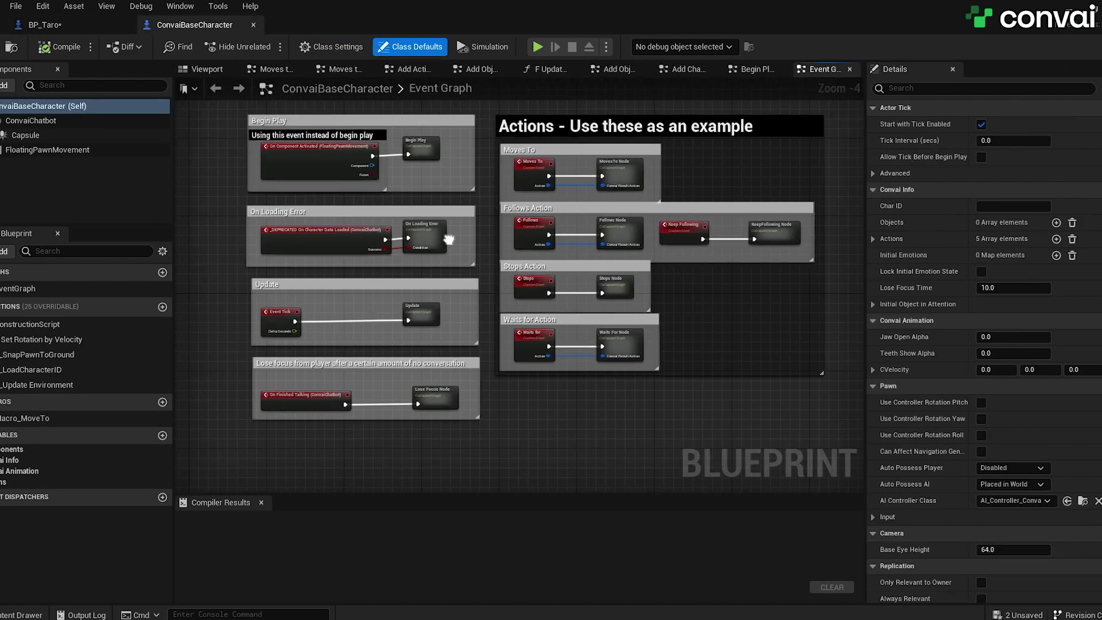
scroll(500, 278, down, 1)
scroll(464, 256, up, 1)
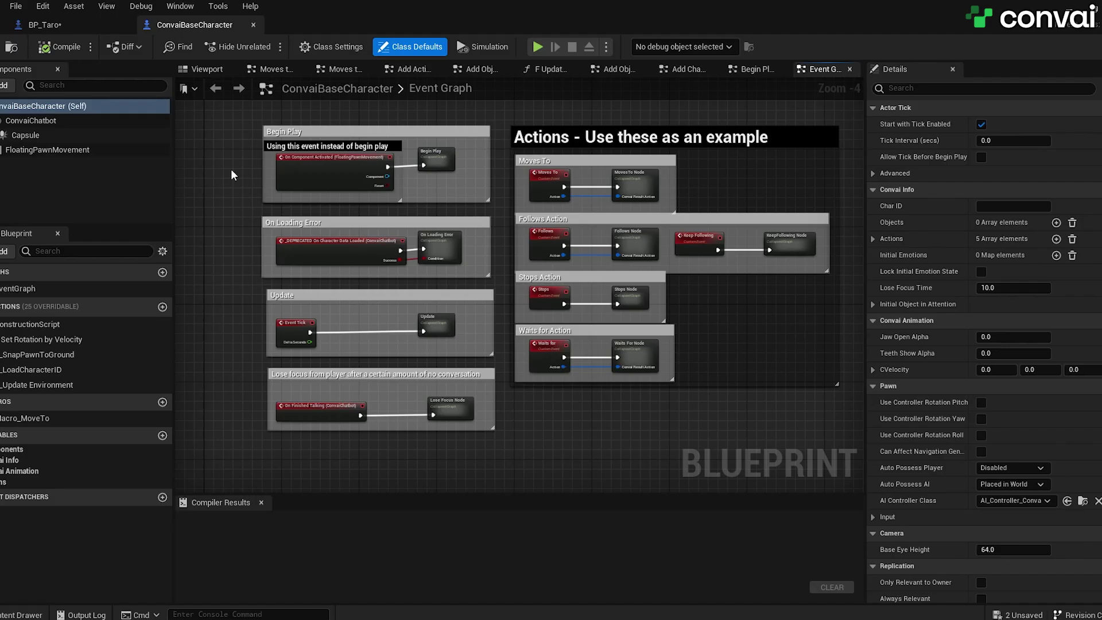
click(71, 29)
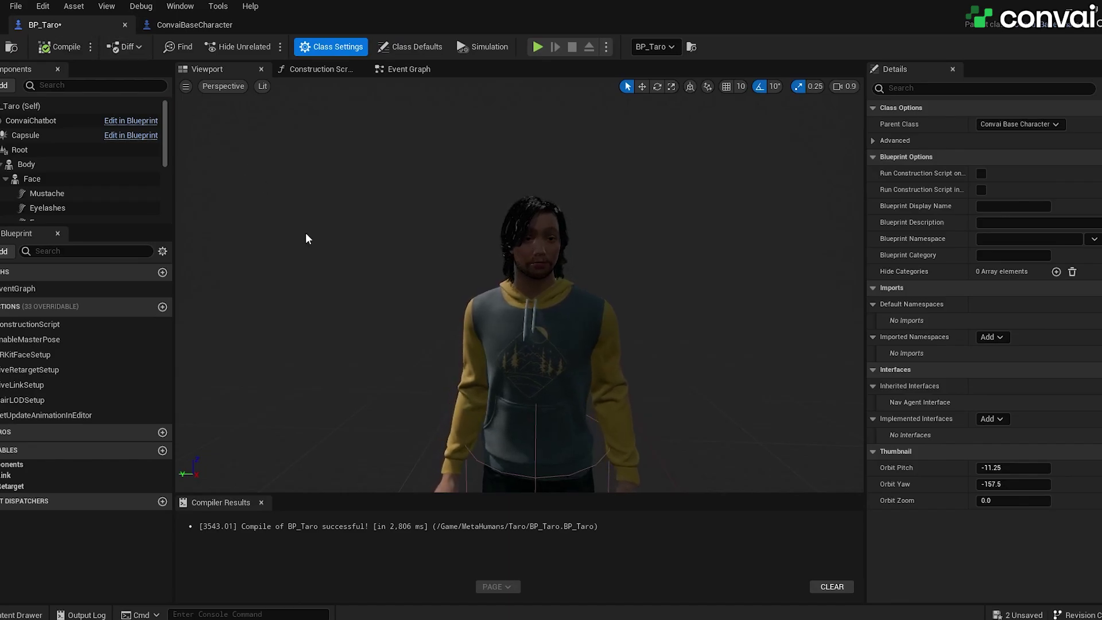
click(4, 85)
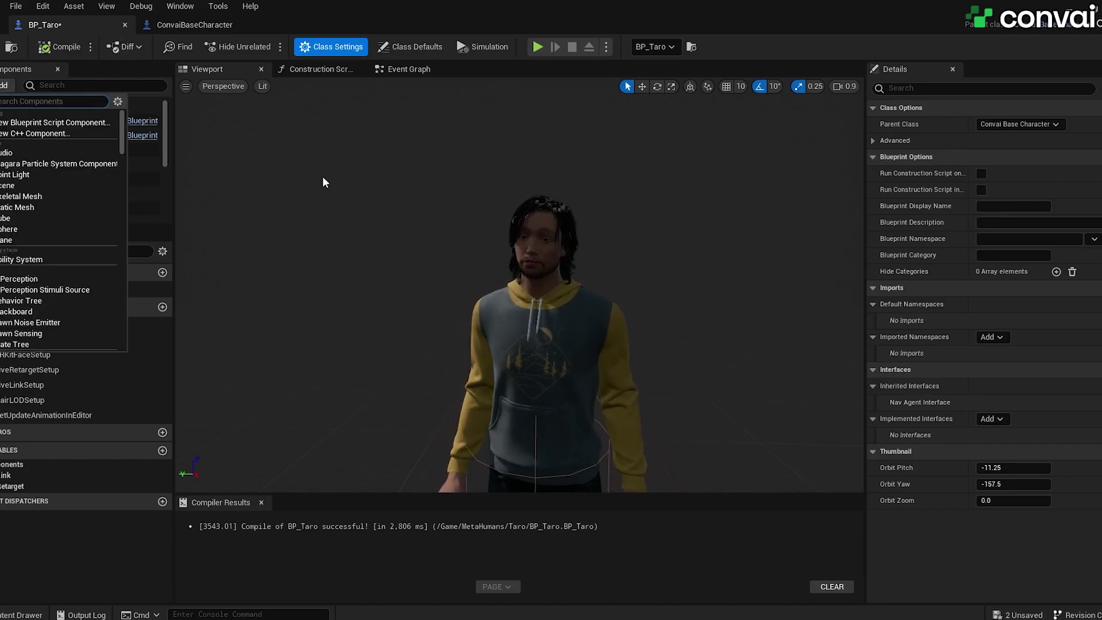
- Search 'face' and add a Convai Face Sync component to BP_Taro
text(face)
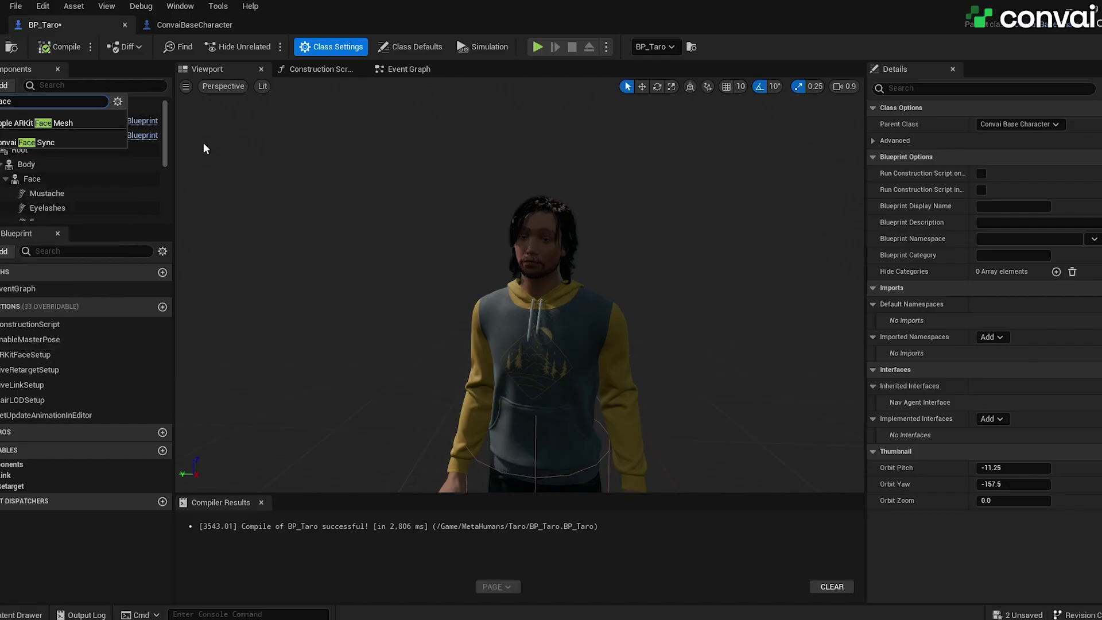
click(30, 143)
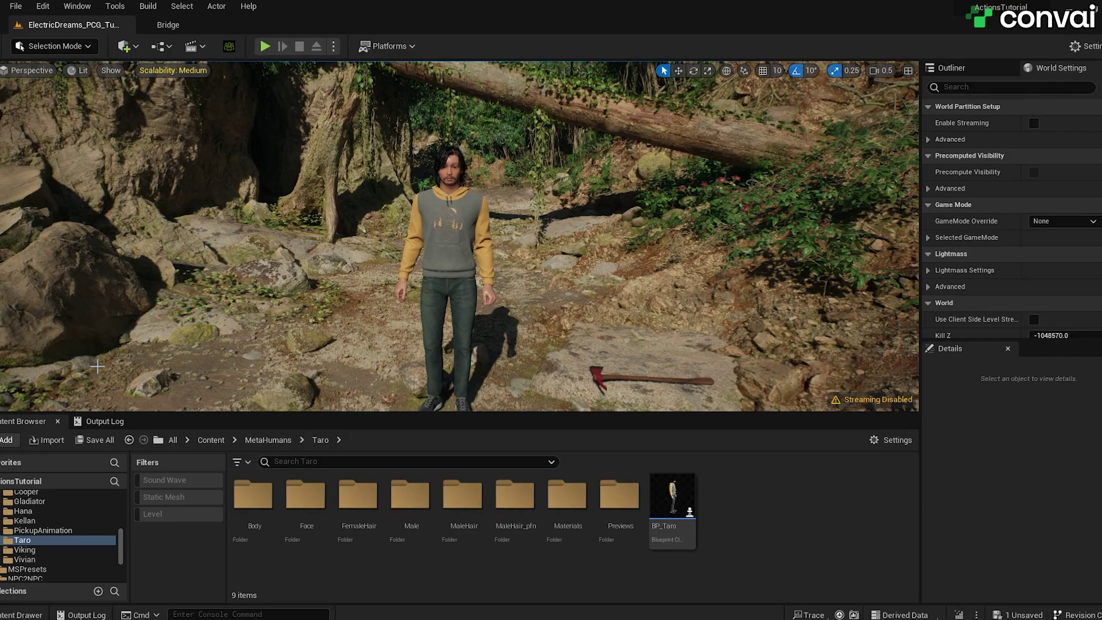
- Add the Blueprint First Person template pack to the project via Add Feature or Content Pack
click(5, 440)
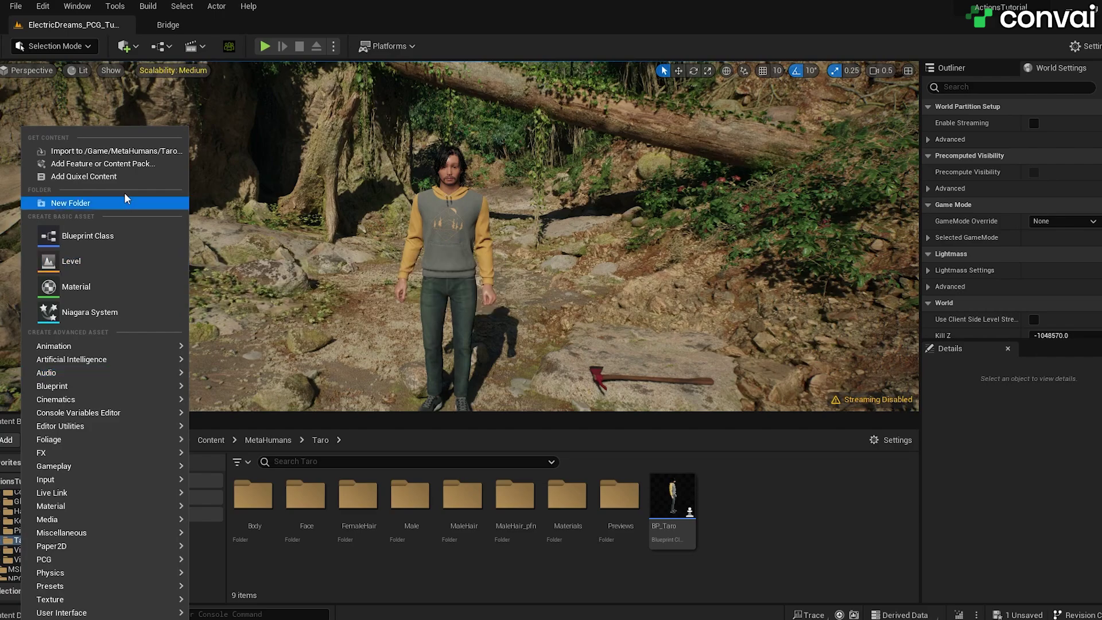
click(84, 164)
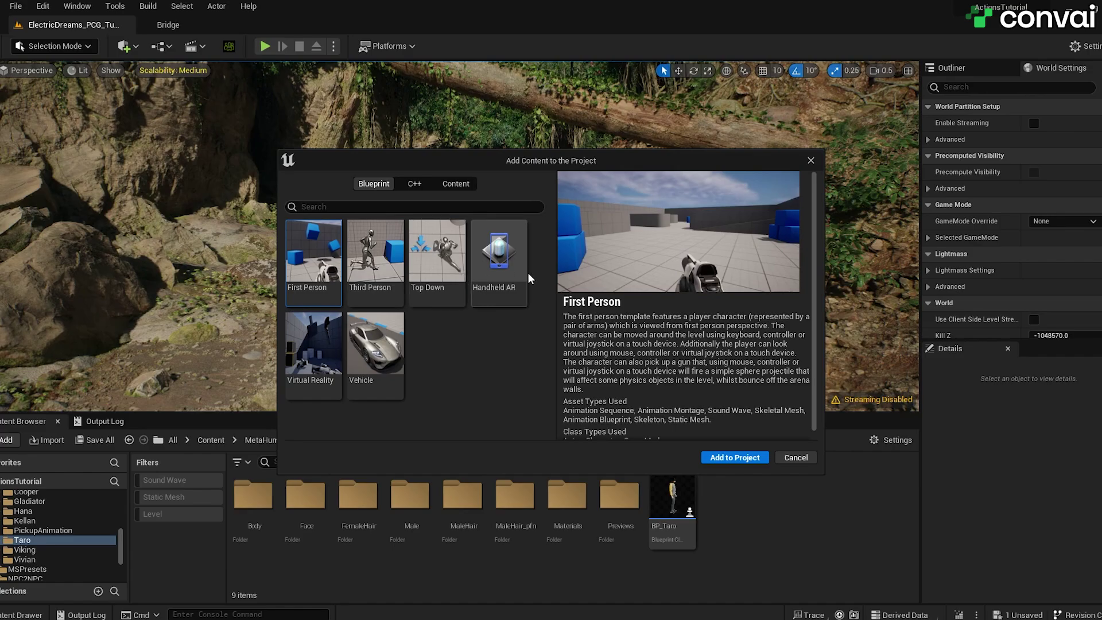
click(741, 458)
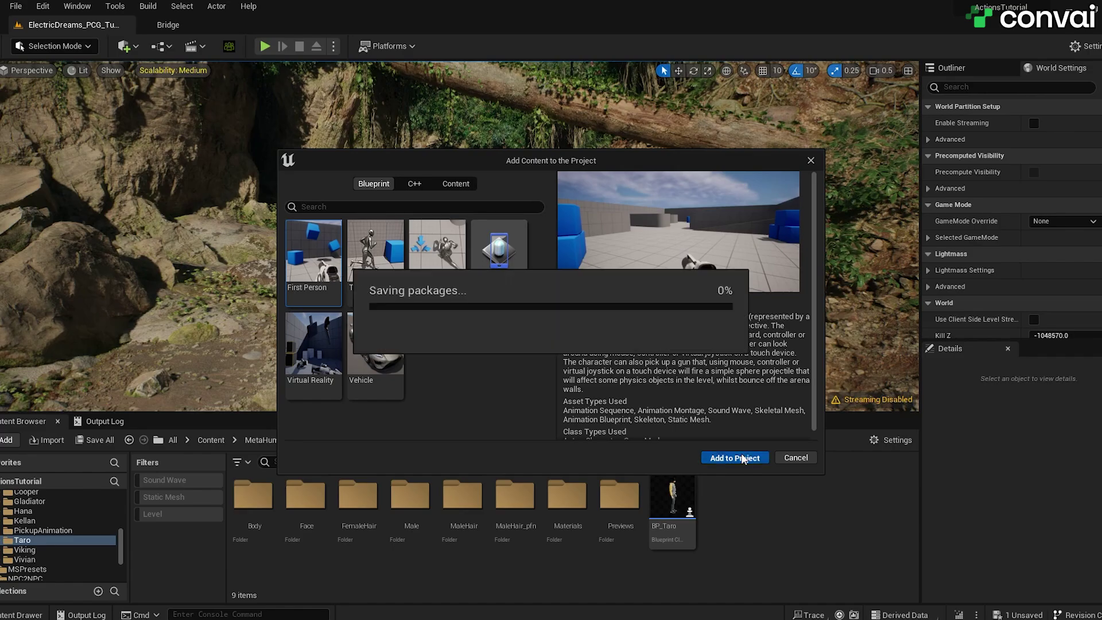
click(811, 162)
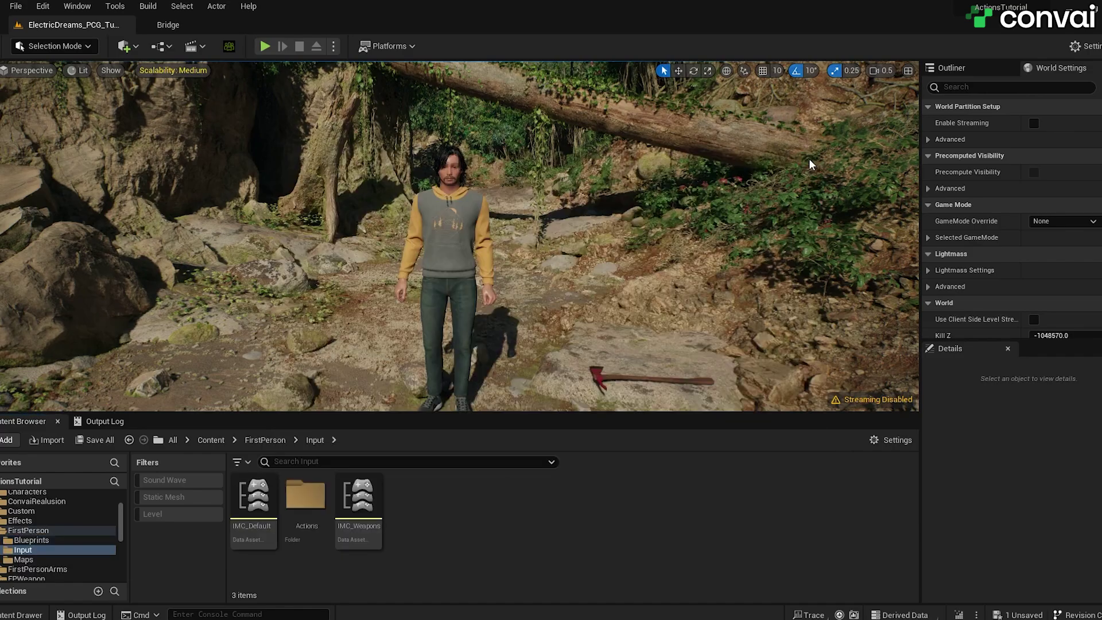
- Open BP_FirstPersonCharacter and set its parent class to ConvaiBasePlayer in Class Settings
click(32, 531)
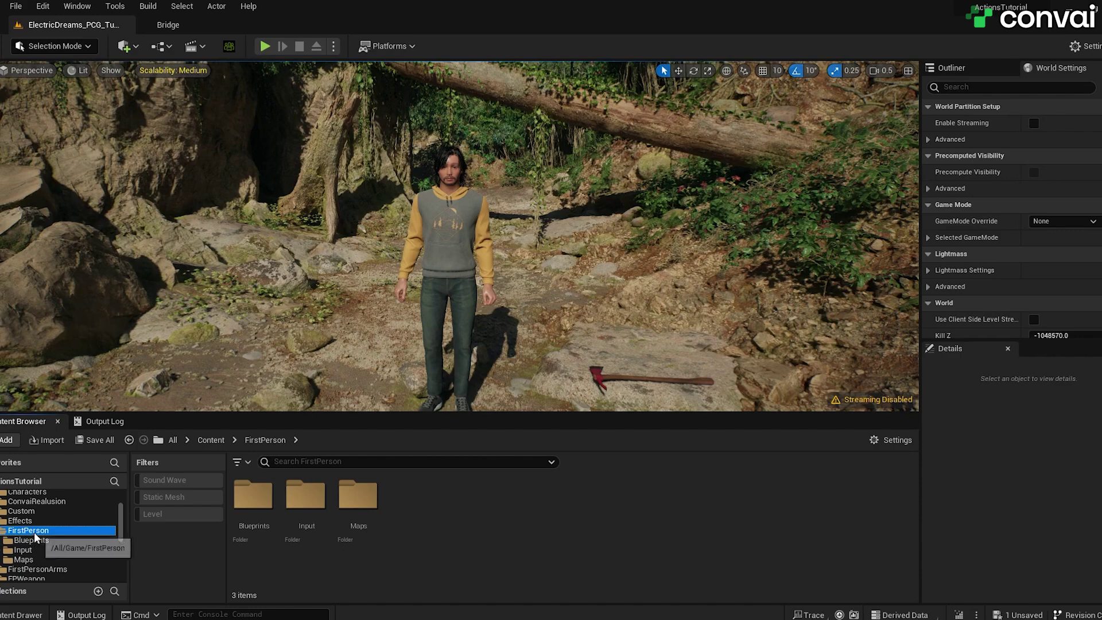
double_click(254, 531)
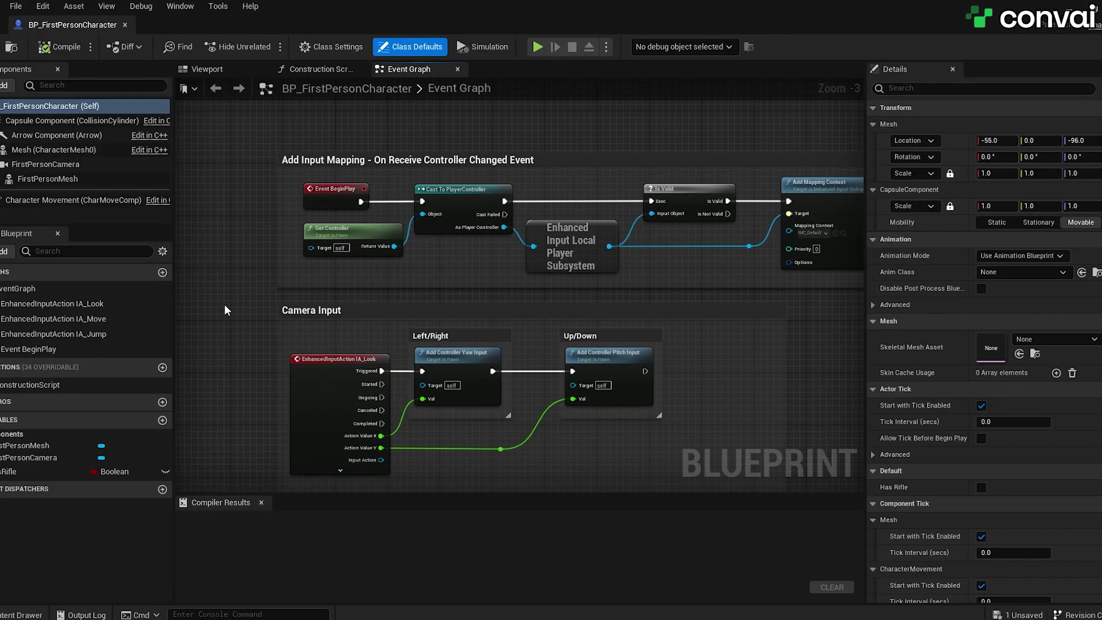
click(325, 46)
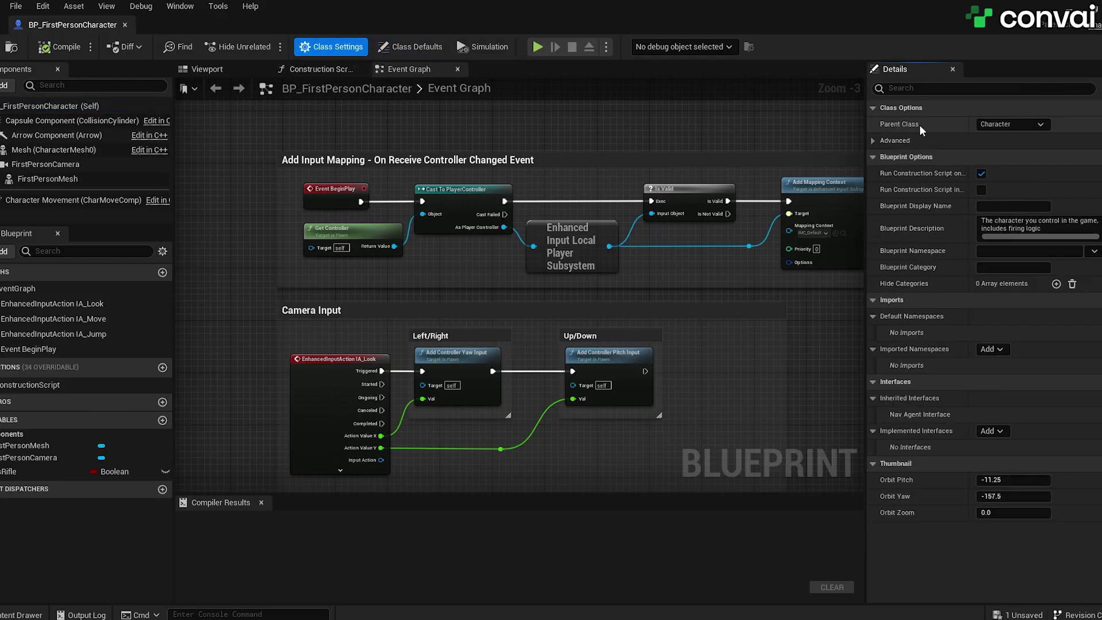
click(1033, 124)
text(convaib)
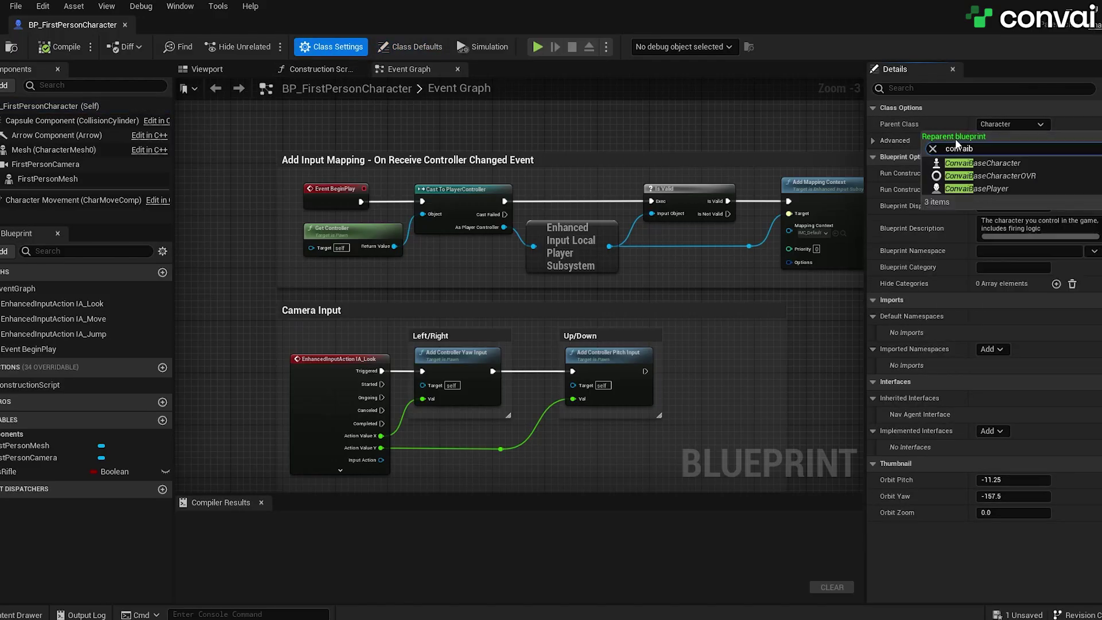
click(1005, 189)
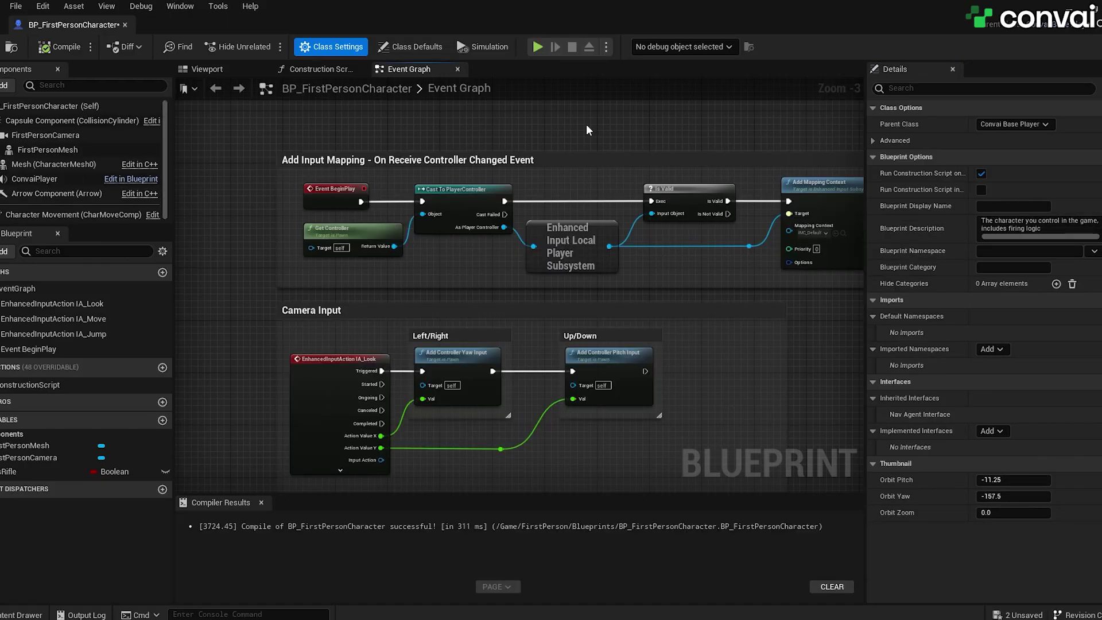
right_drag(603, 127, 553, 125)
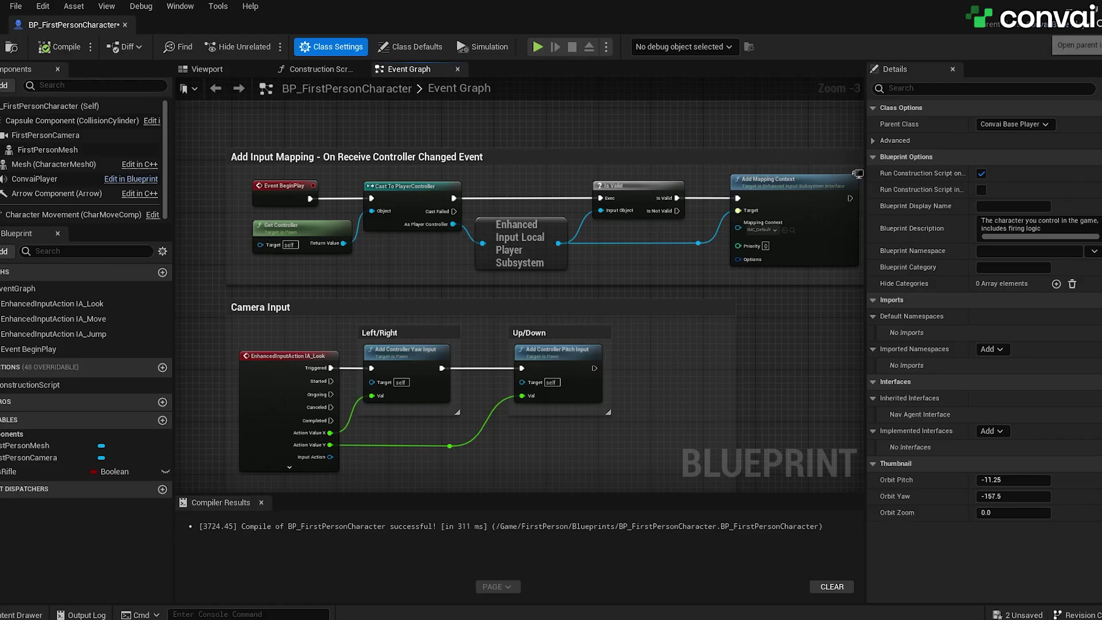
- Open ConvaiBasePlayer and inspect its Voice/Text Interaction groups, push-to-talk and T, Enter, F10 input nodes
click(1033, 24)
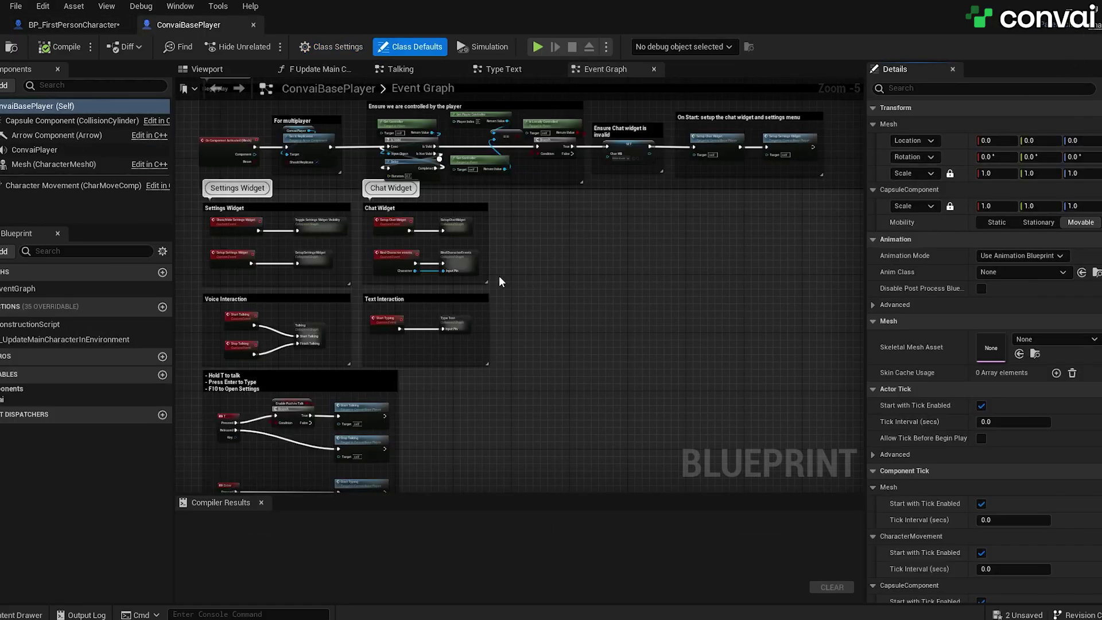
scroll(470, 202, up, 2)
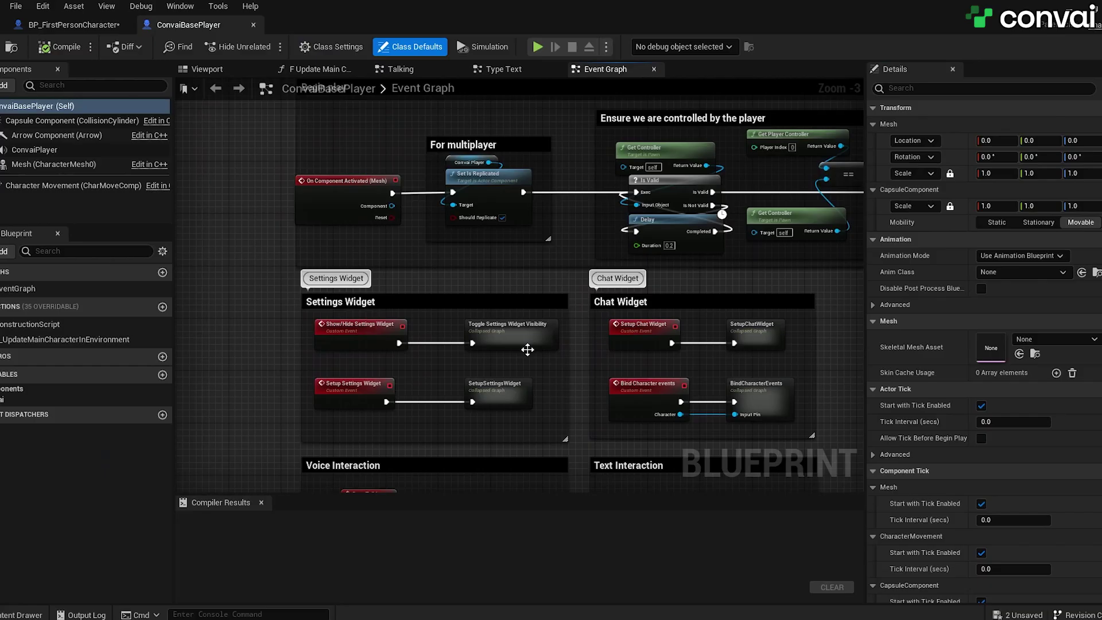
scroll(528, 349, up, 1)
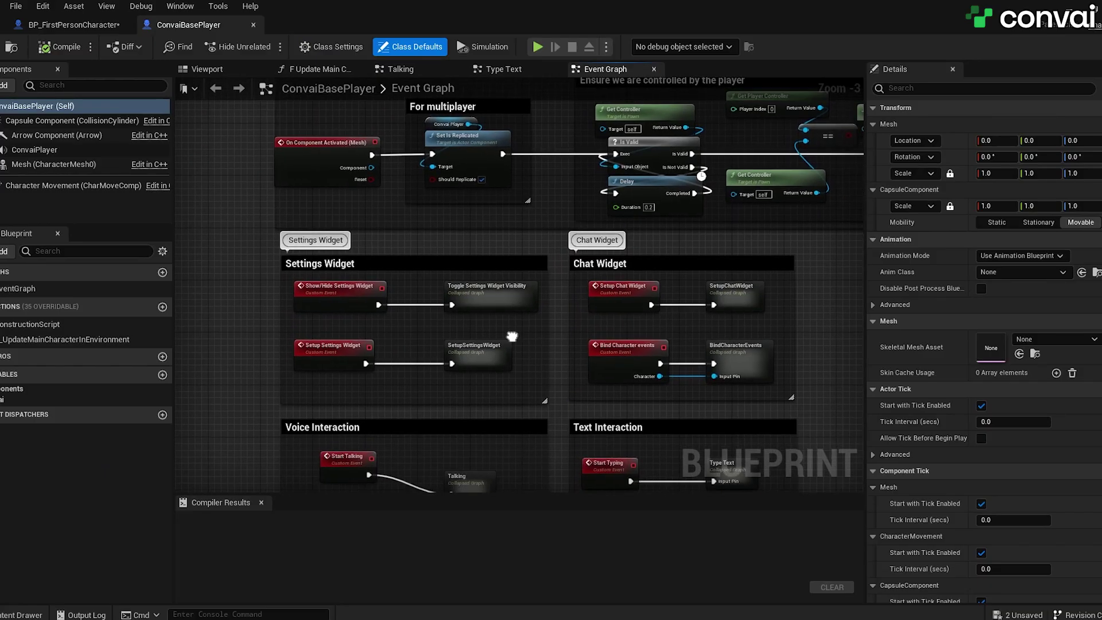
right_drag(527, 349, 324, 236)
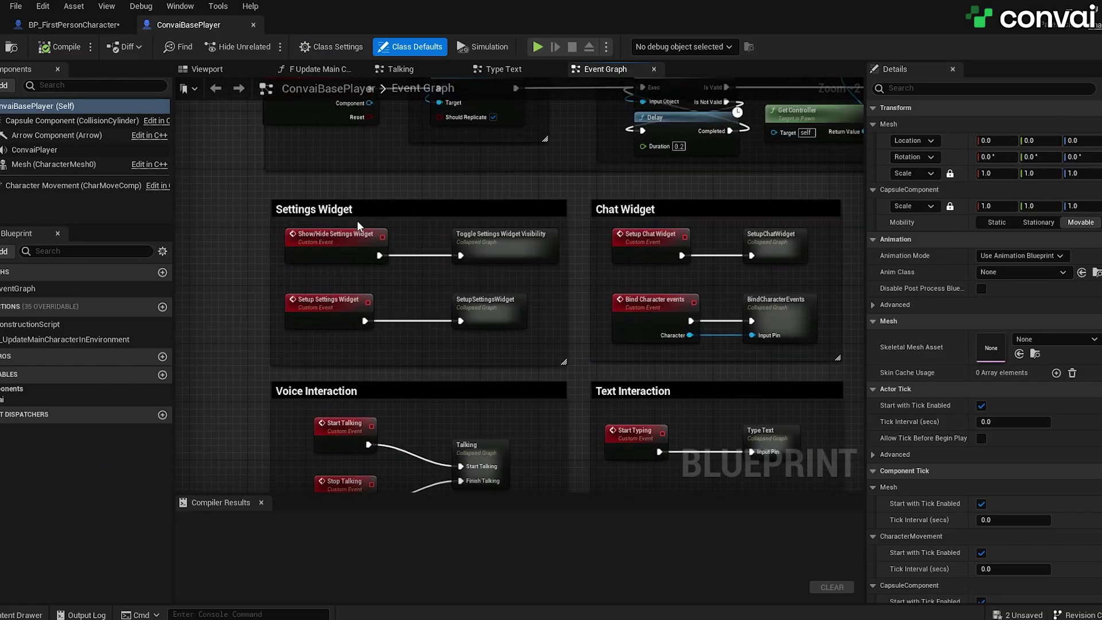
right_drag(565, 347, 531, 197)
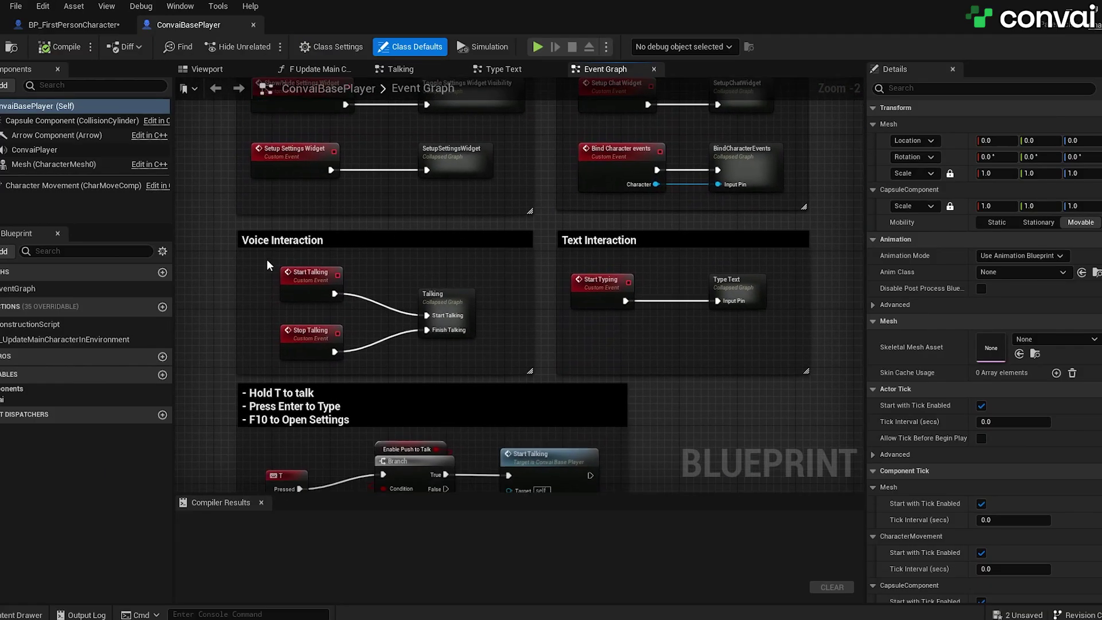
right_drag(610, 267, 608, 256)
scroll(608, 256, down, 2)
right_drag(398, 440, 325, 340)
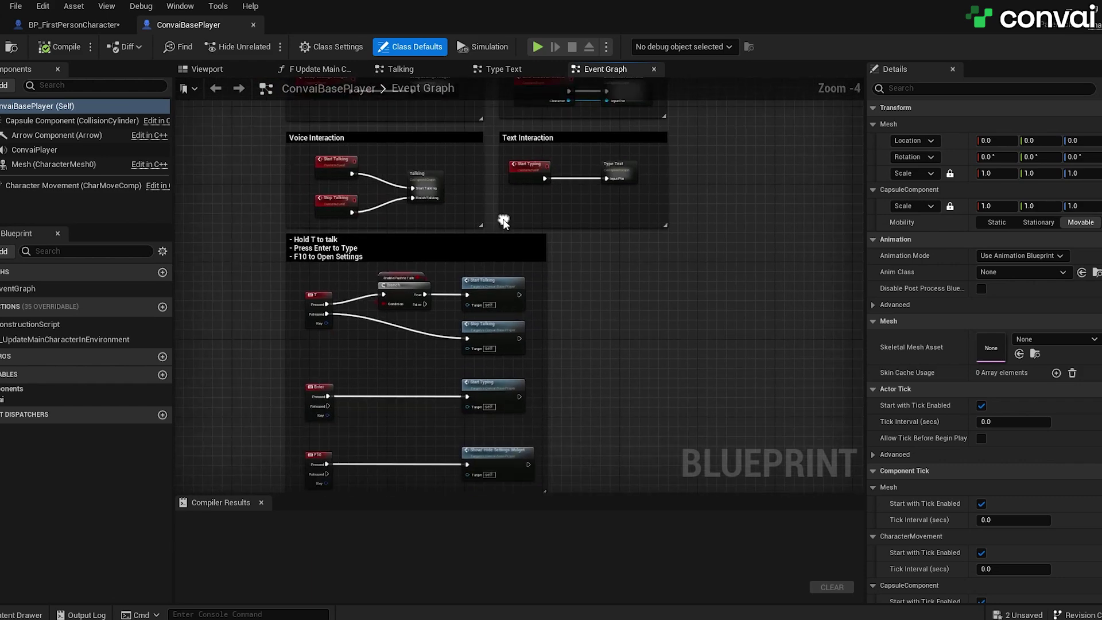
scroll(326, 343, down, 3)
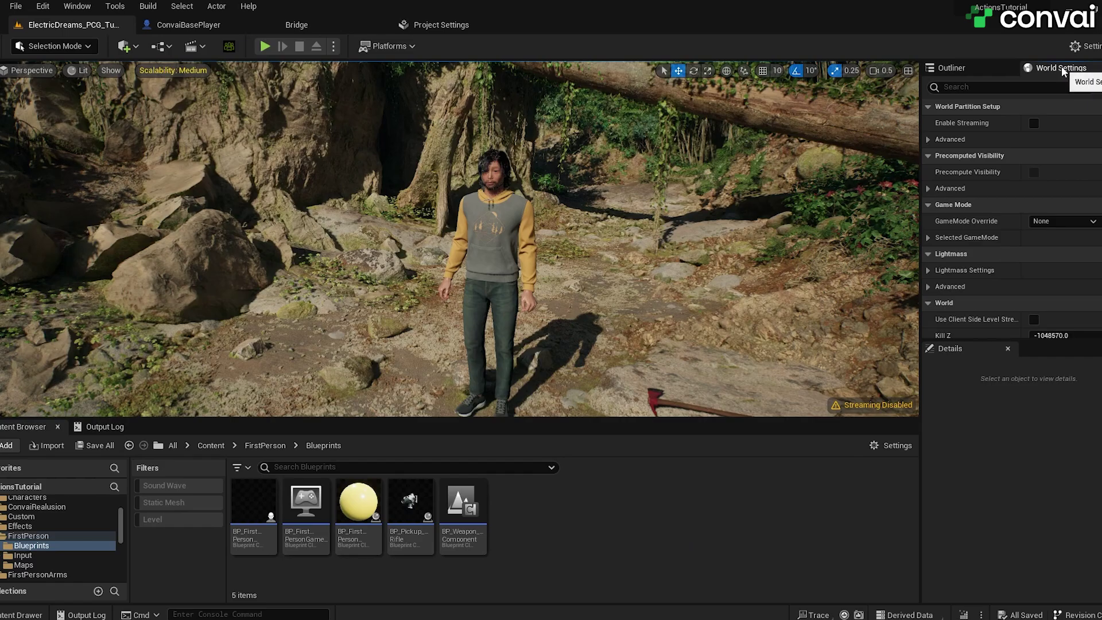
- Set the level's World Settings GameMode Override to BP_FirstPersonGameMode and select BP_FirstPersonCharacter
click(77, 7)
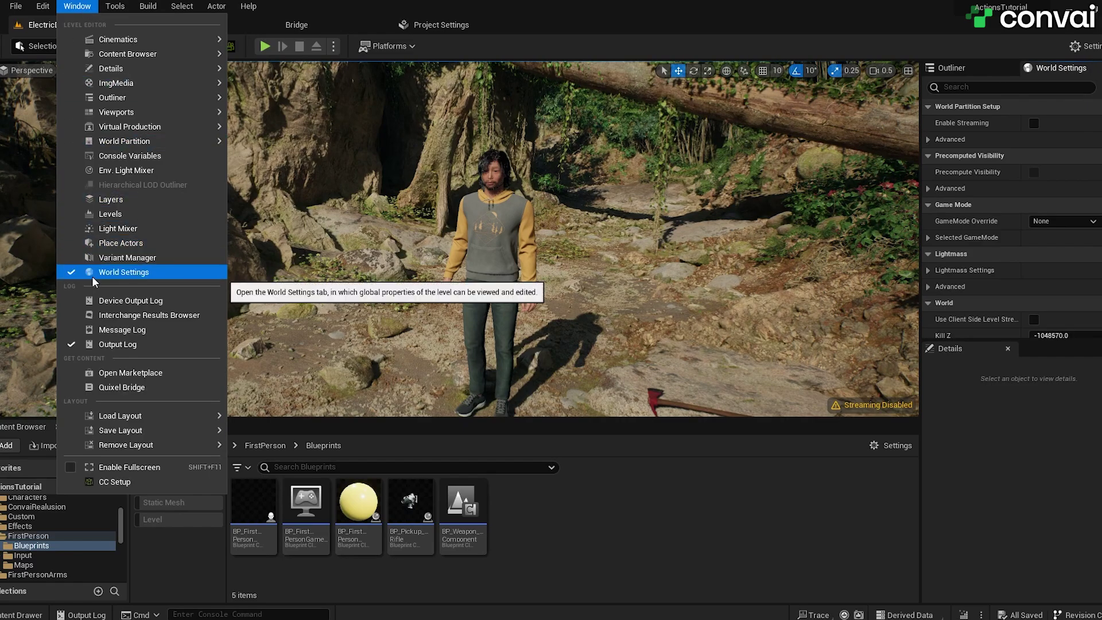
click(178, 274)
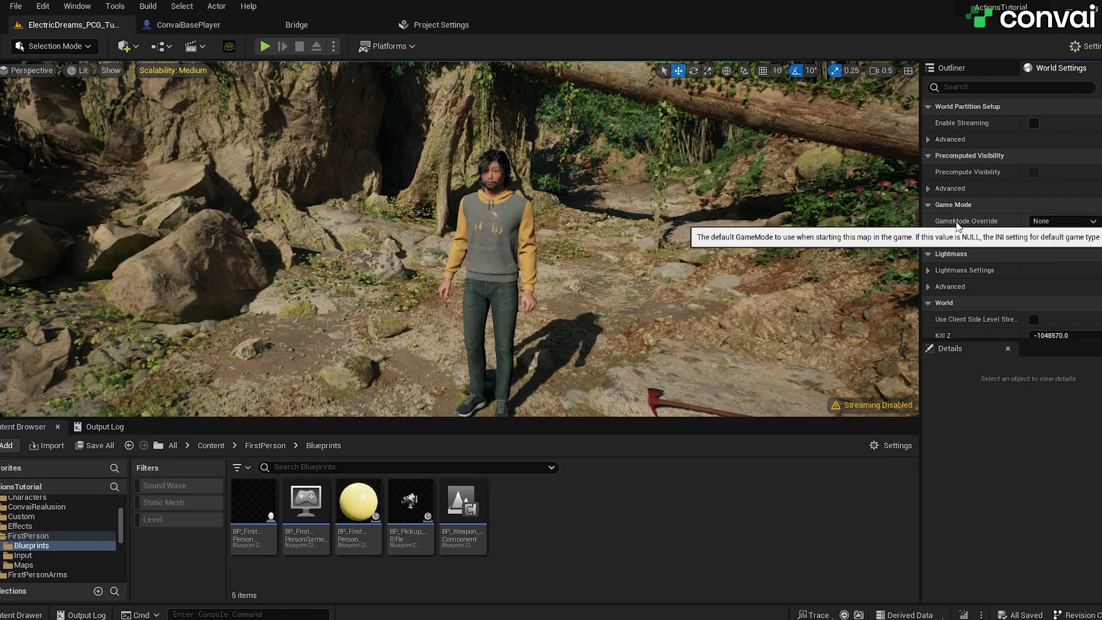
click(1061, 220)
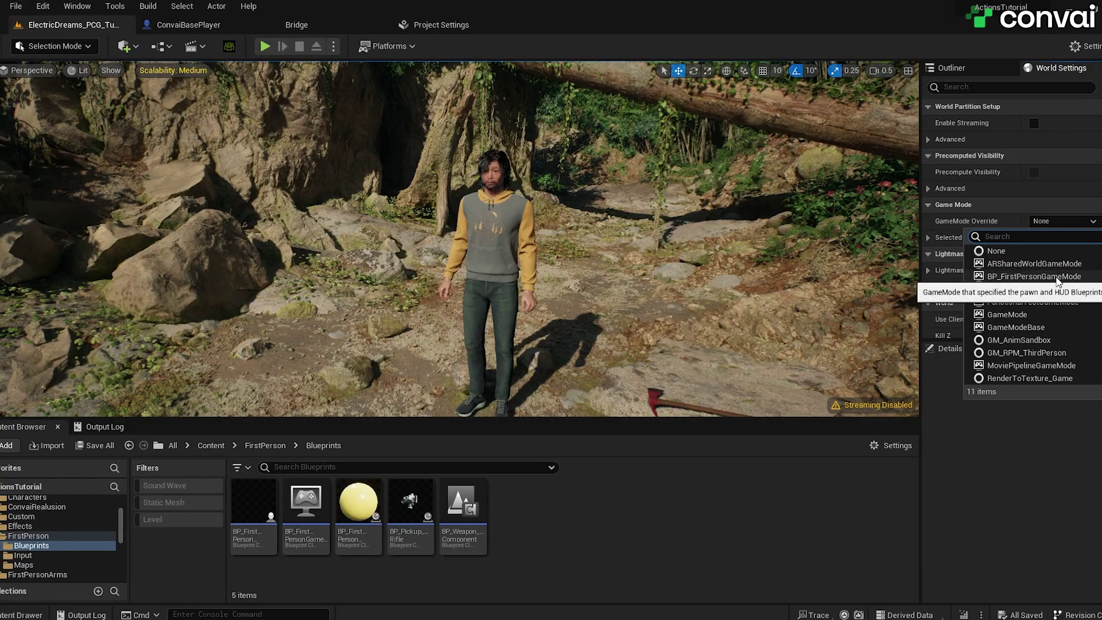
click(1025, 276)
click(928, 237)
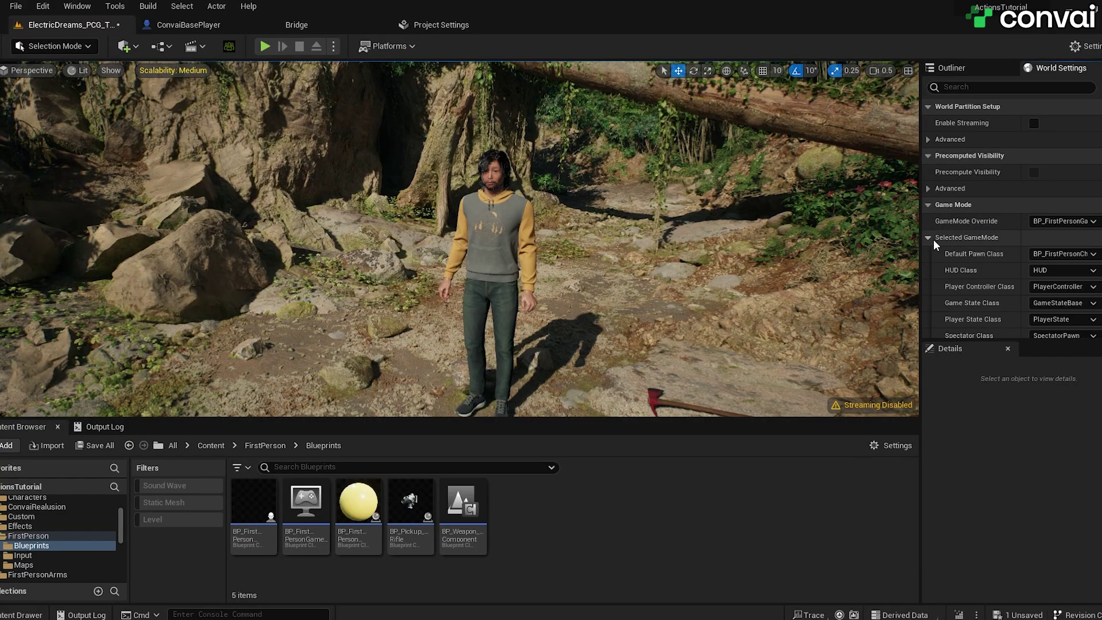
scroll(934, 239, down, 1)
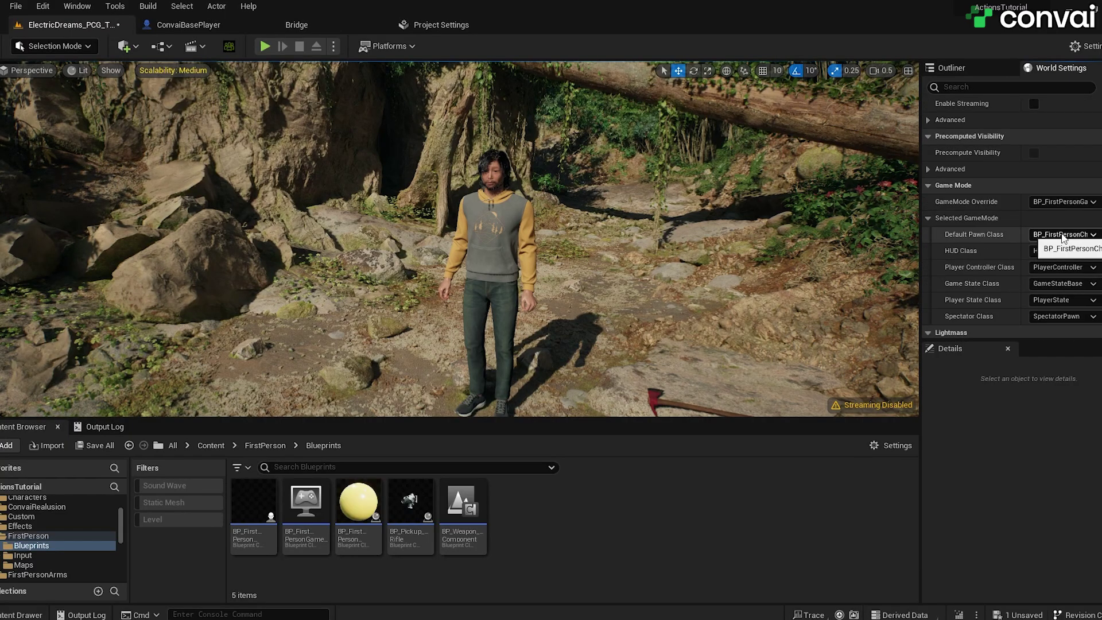
click(247, 517)
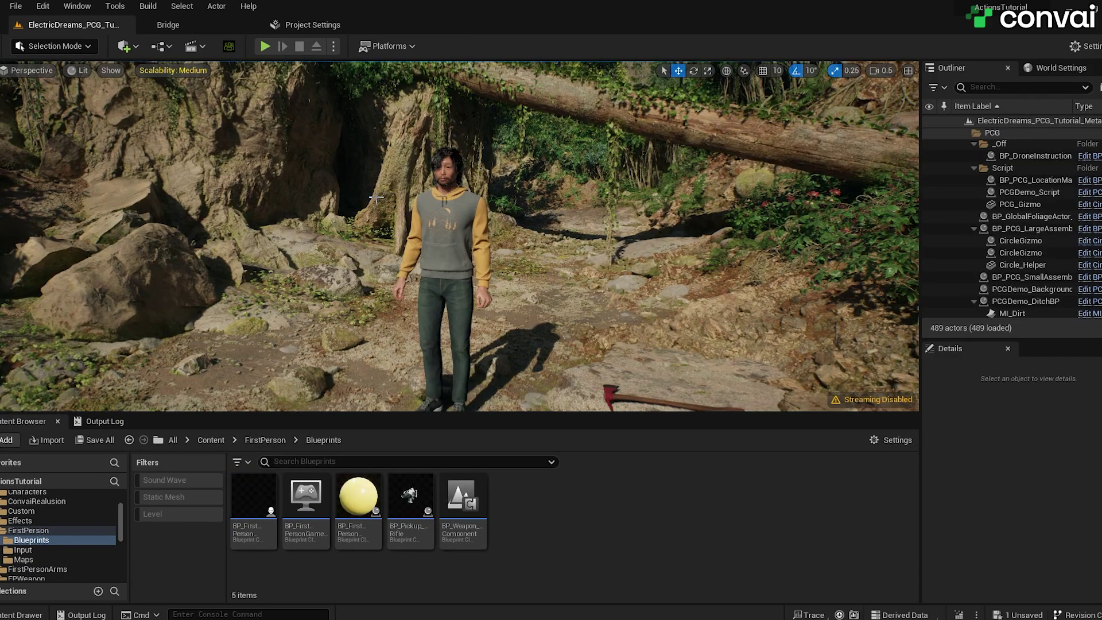
- Start playing the level and walk forward toward the NPC Taro
click(265, 46)
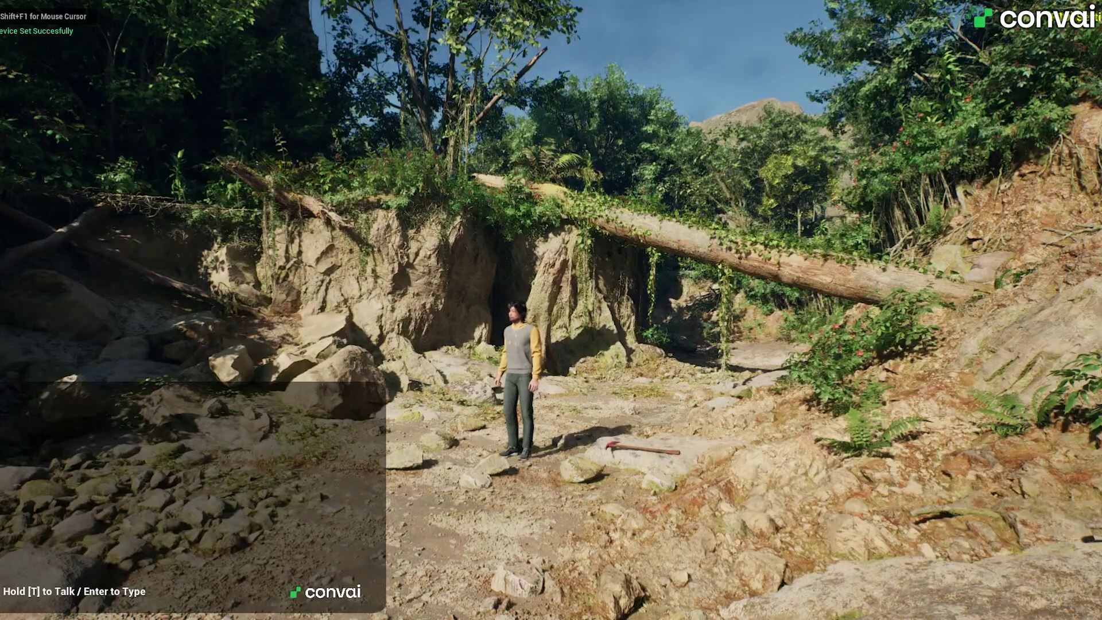
key(w)
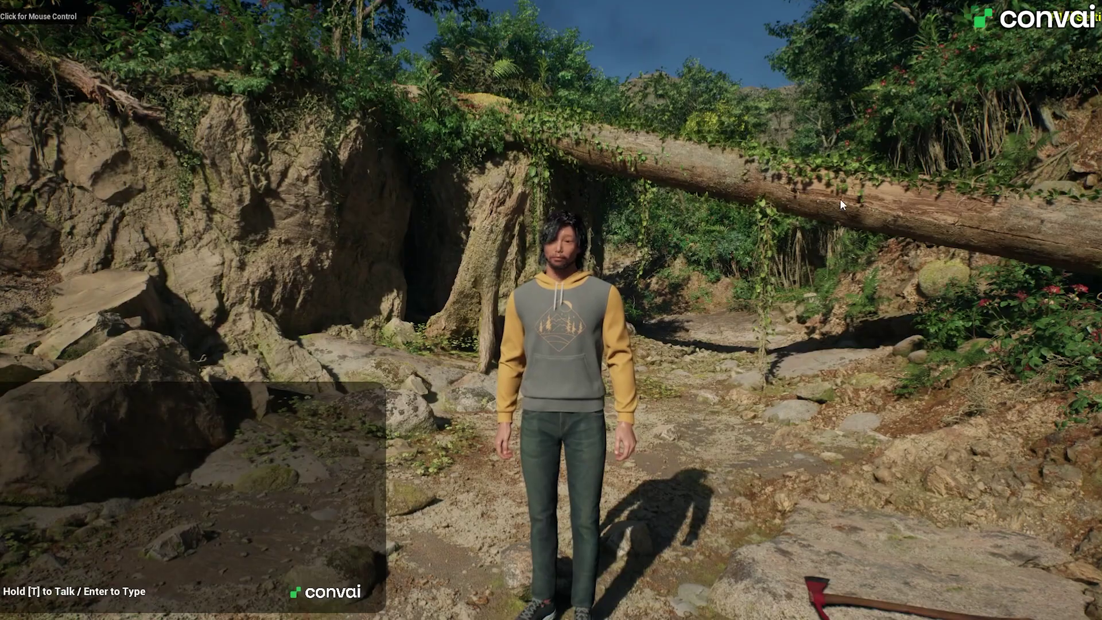
click(1042, 55)
- In Convai settings, keep Default Device mic, max audio gain and appearance, save, then stop playing
key(F10)
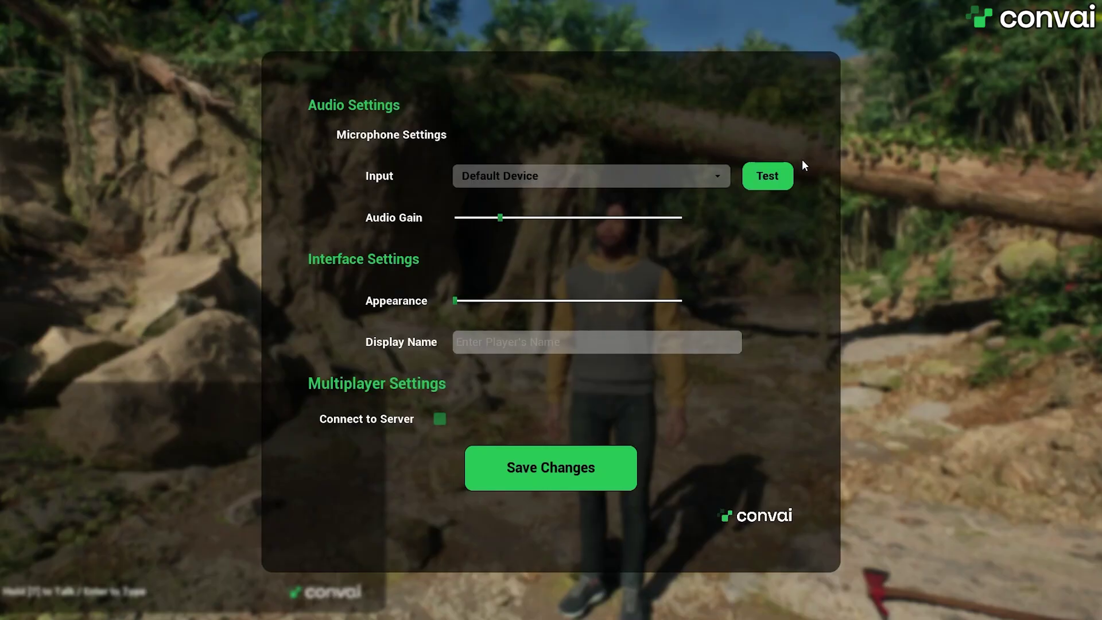
click(515, 174)
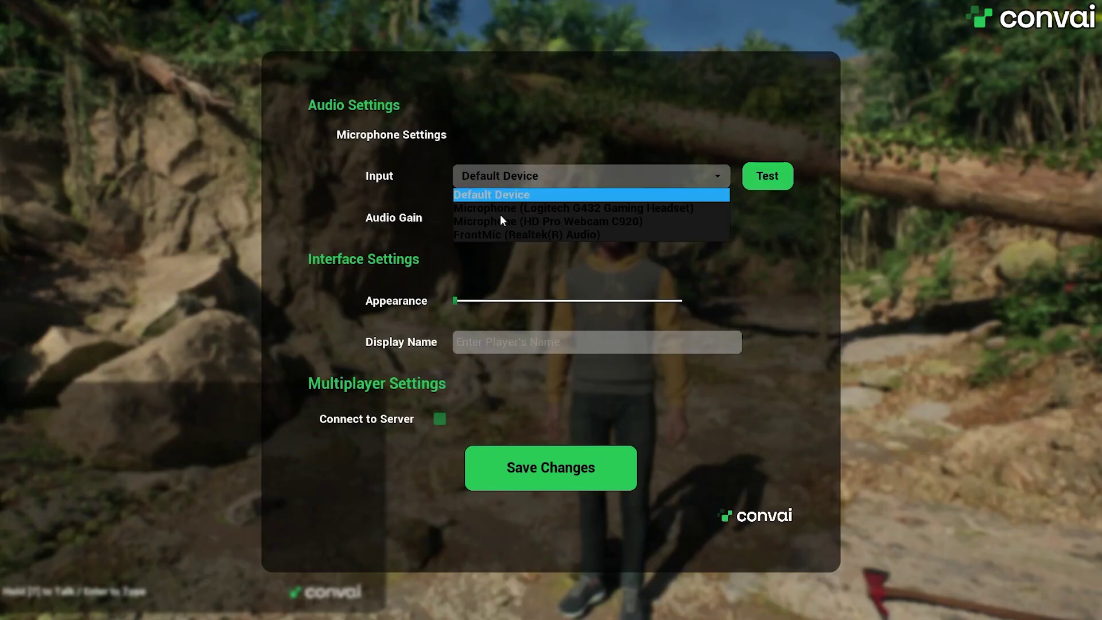
click(593, 195)
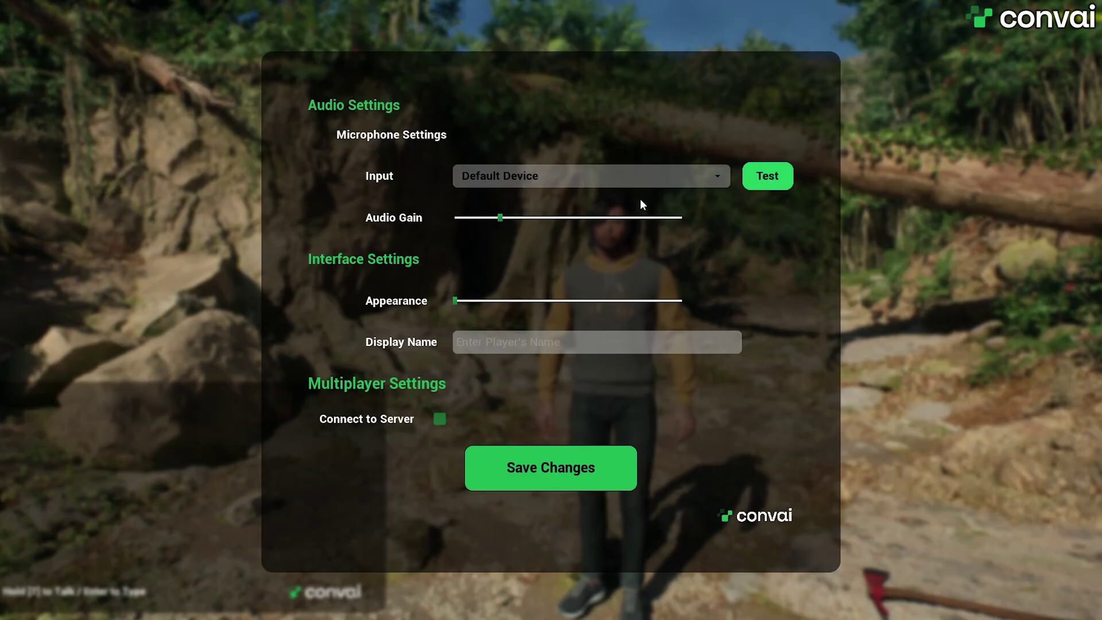
drag(501, 218, 716, 224)
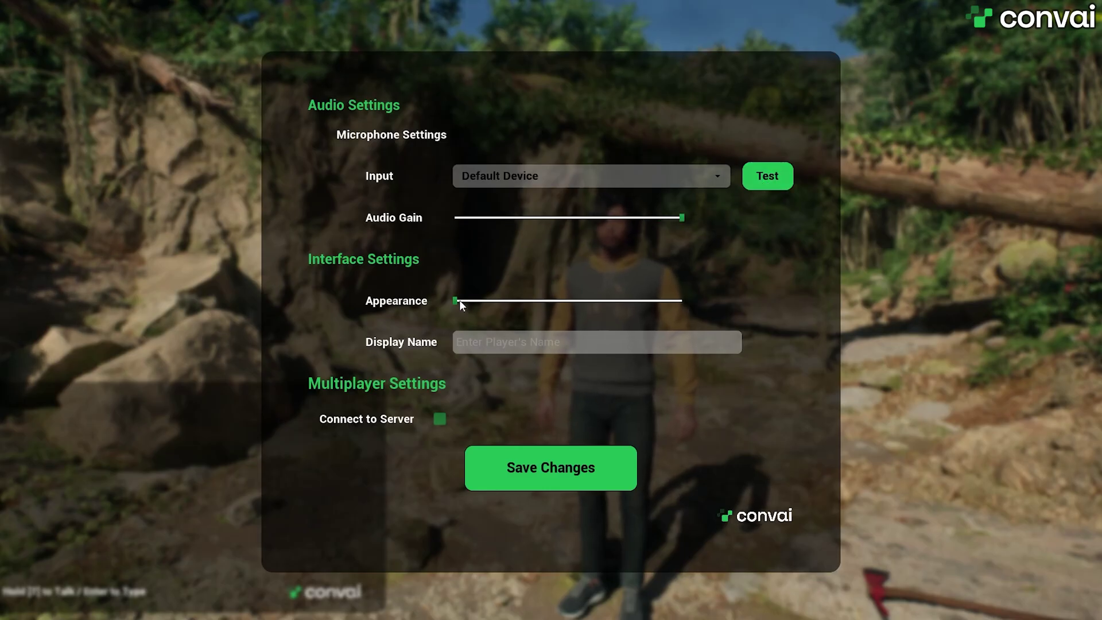
drag(459, 300, 568, 300)
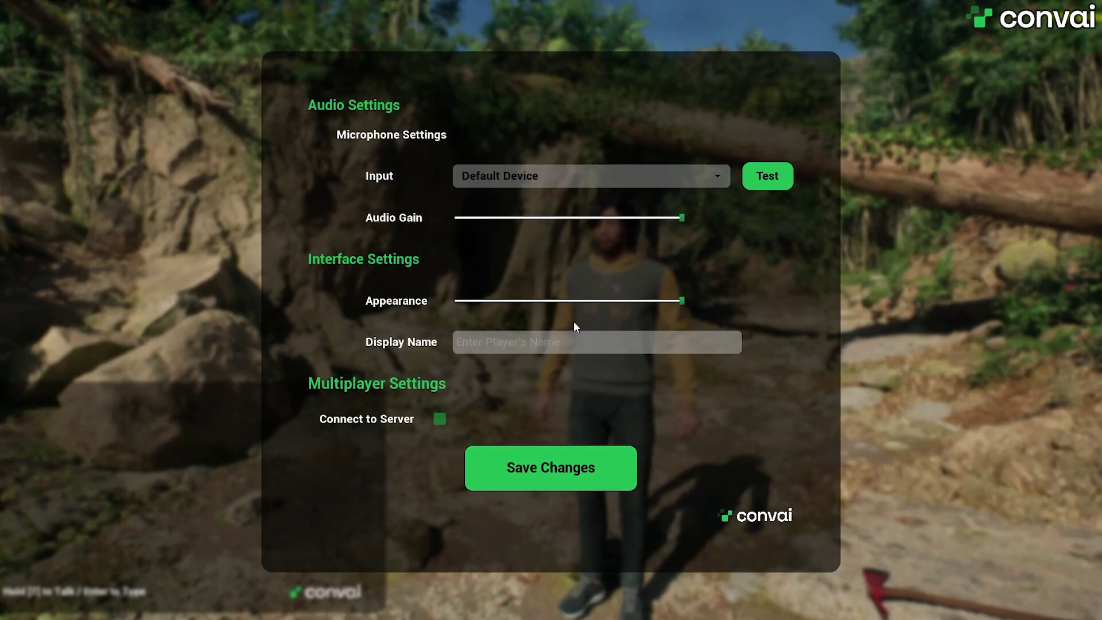
click(550, 452)
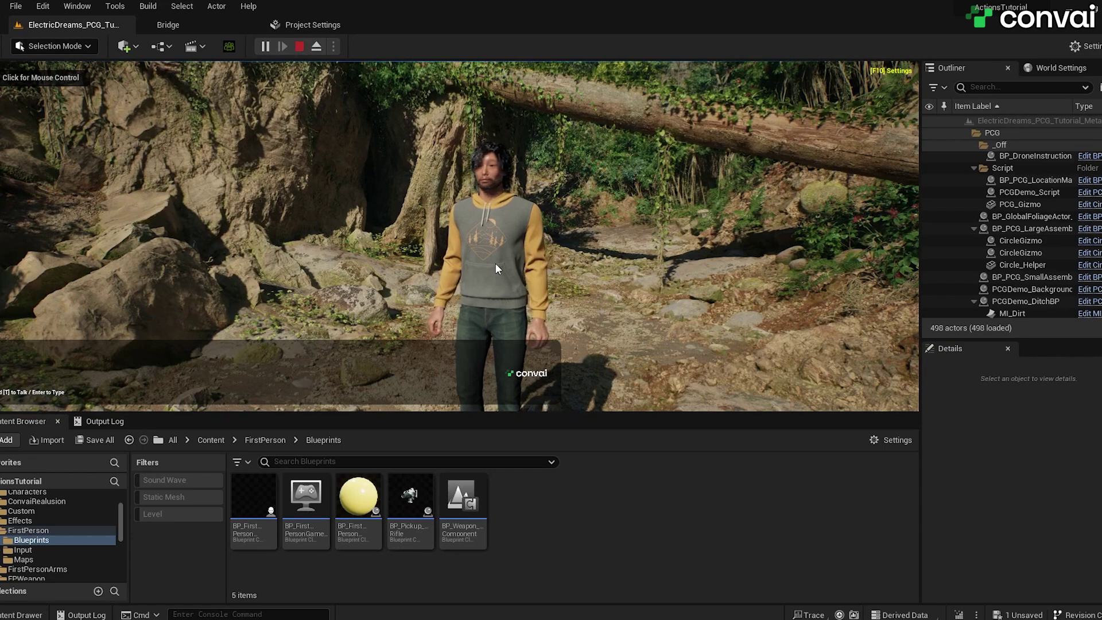
key(Escape)
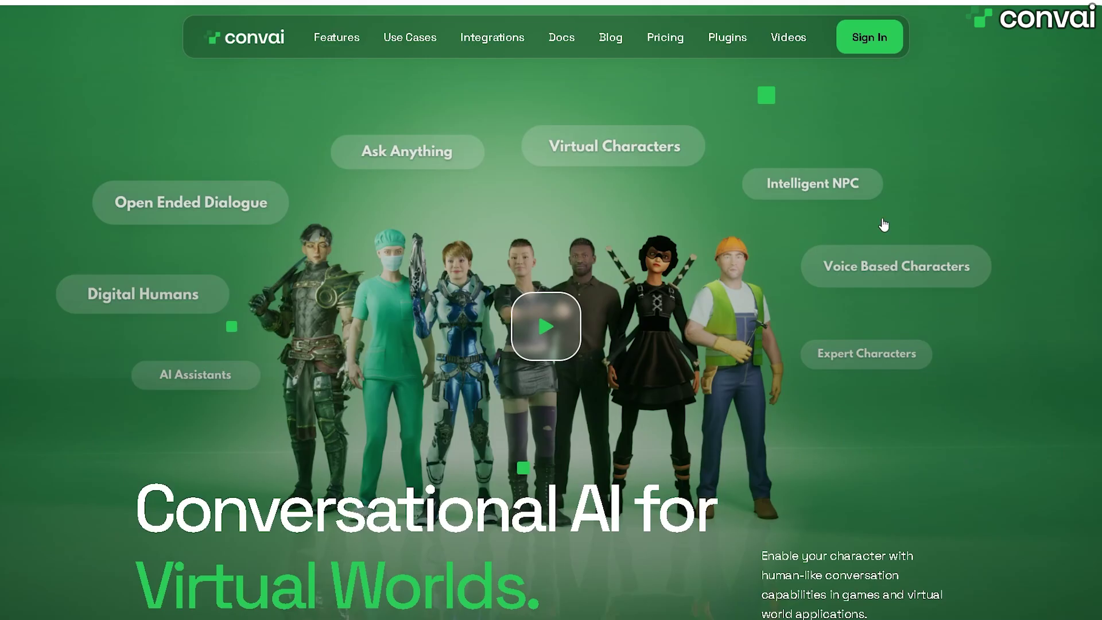
- Sign in to the Convai dashboard on convai.com
click(867, 38)
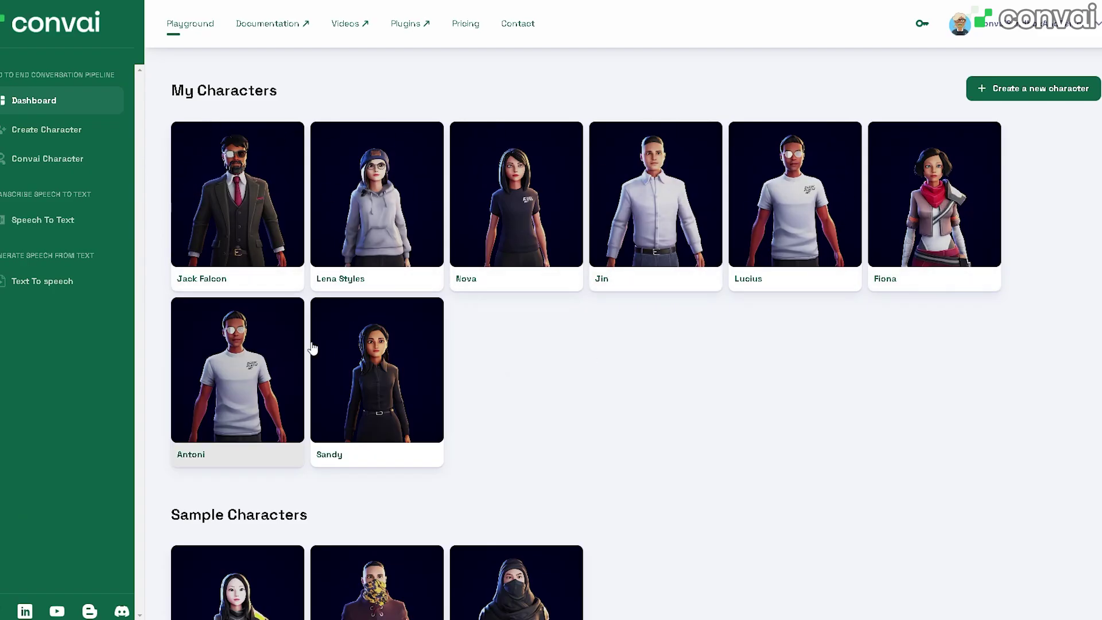
scroll(638, 362, down, 1)
scroll(187, 543, down, 1)
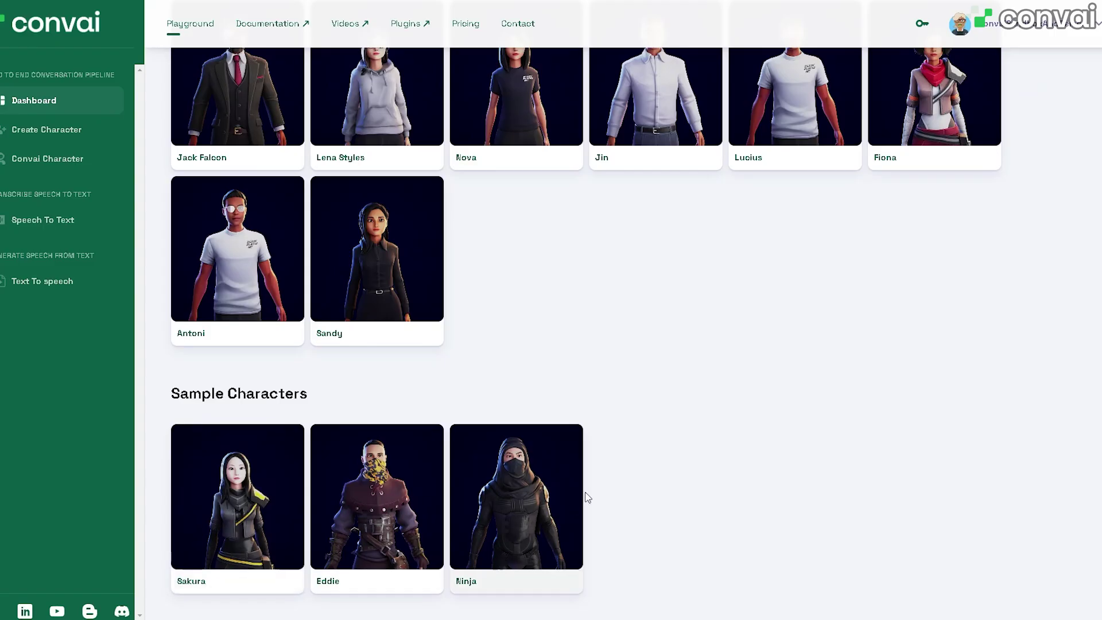
scroll(591, 485, up, 1)
scroll(574, 401, up, 1)
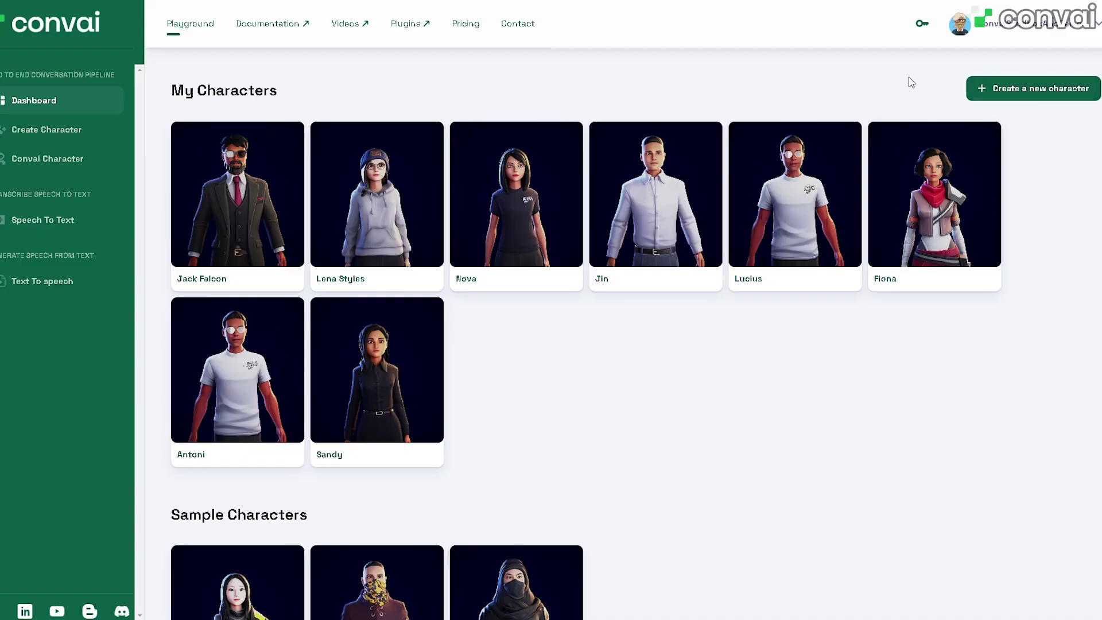
- Copy the account's API key from the dashboard header's key panel
click(921, 25)
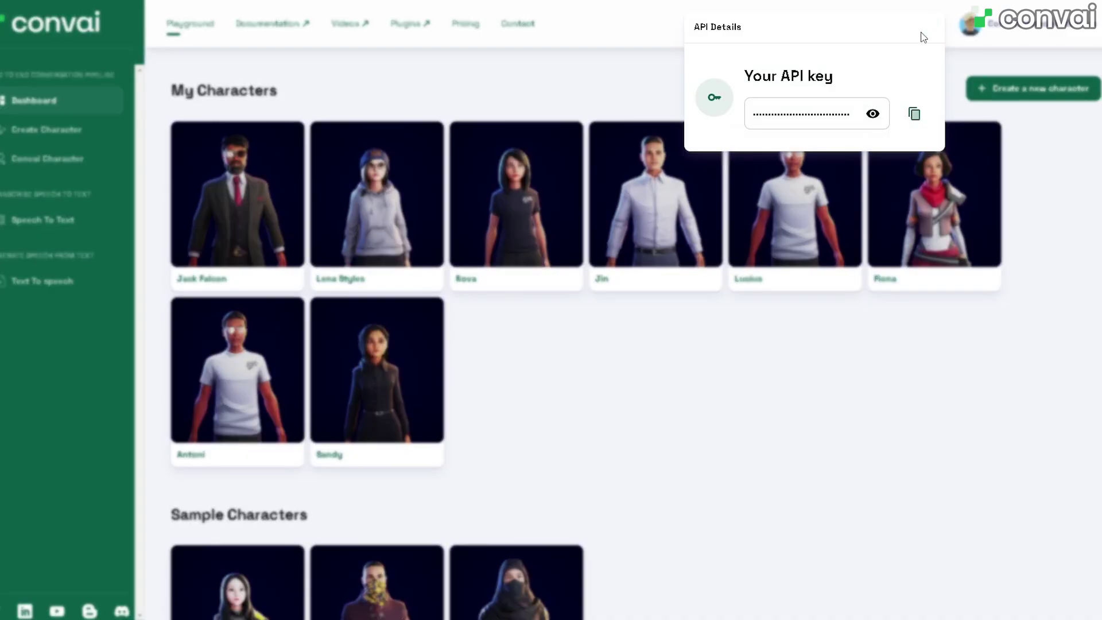
click(914, 113)
click(613, 79)
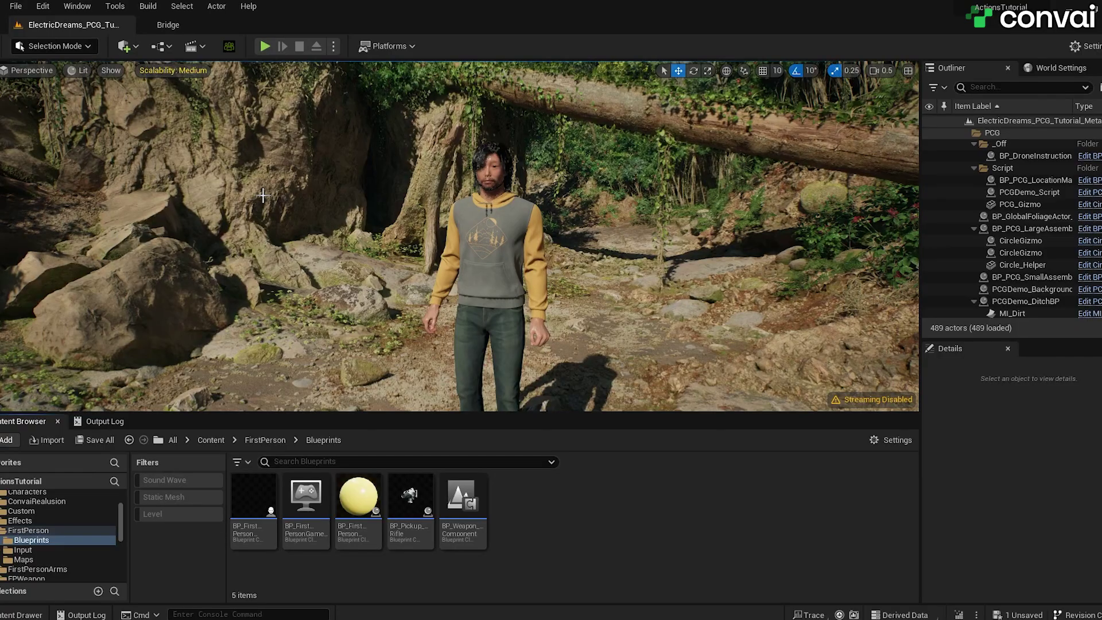
- Paste the copied API key into Project Settings > Plugins > Convai API Key field
click(43, 6)
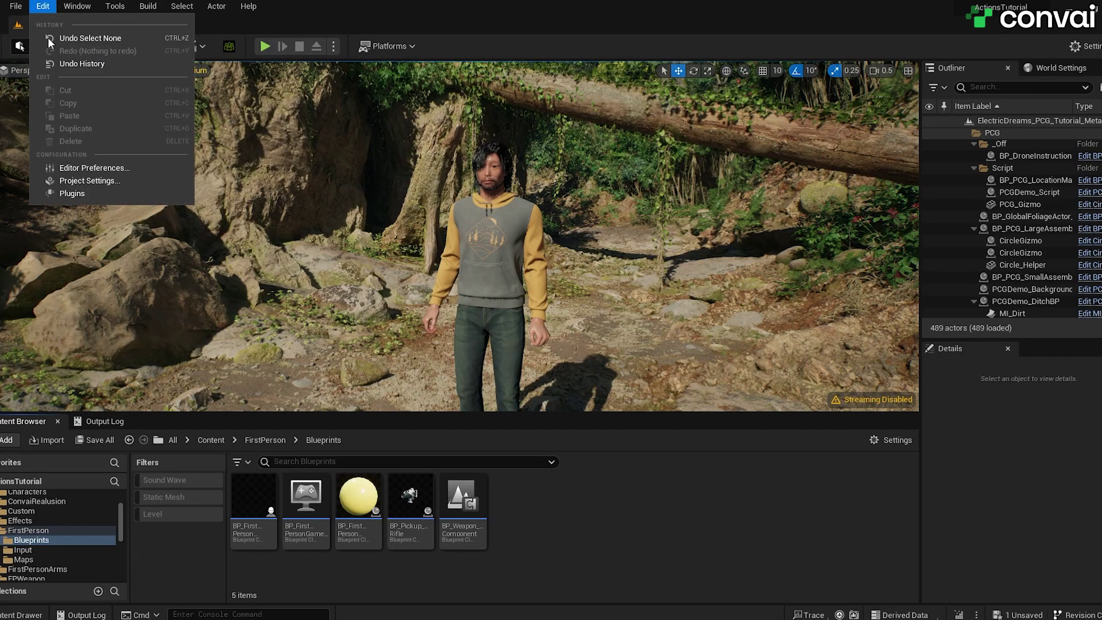
click(82, 182)
drag(141, 133, 139, 436)
click(9, 372)
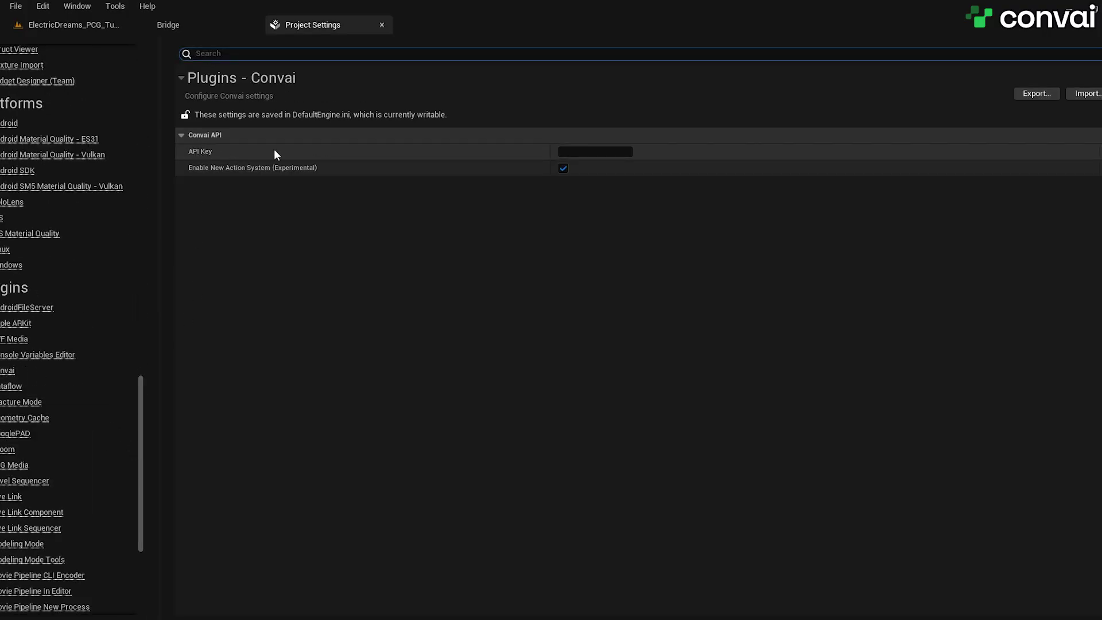
click(599, 152)
key(ctrl+v)
click(590, 222)
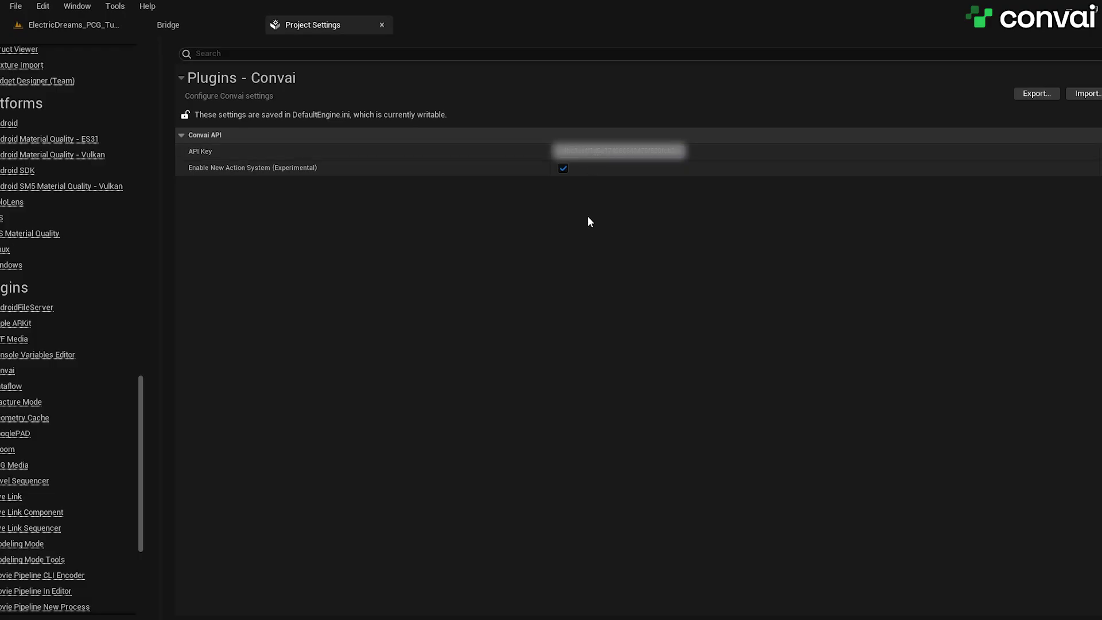